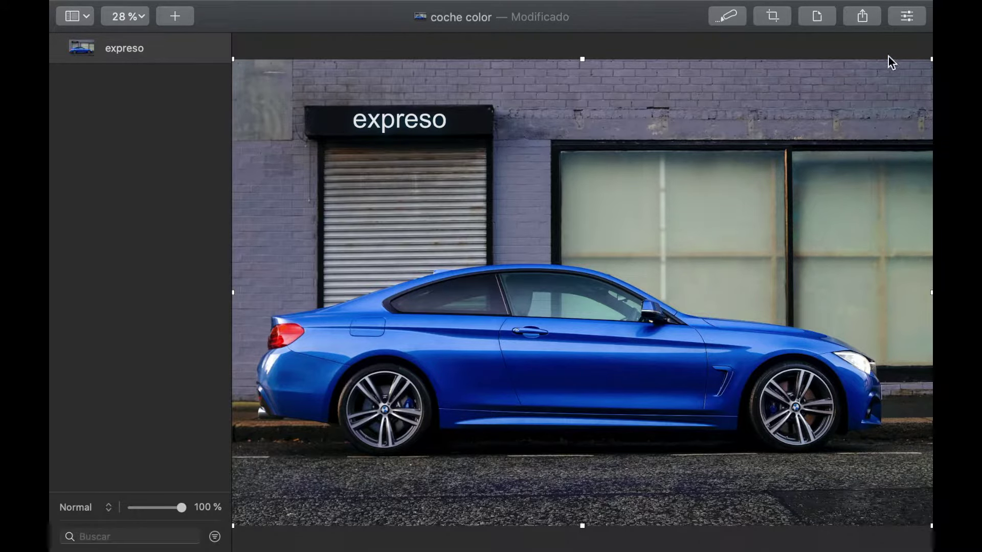
# Add a Cambio color adjustment to the car photo's colour adjustments.
pyautogui.click(903, 18)
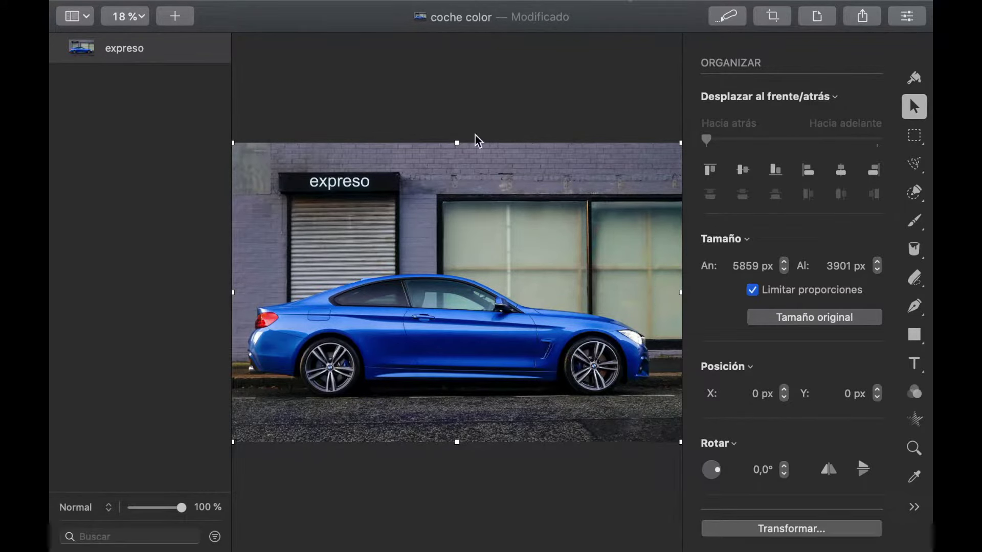
pyautogui.click(911, 396)
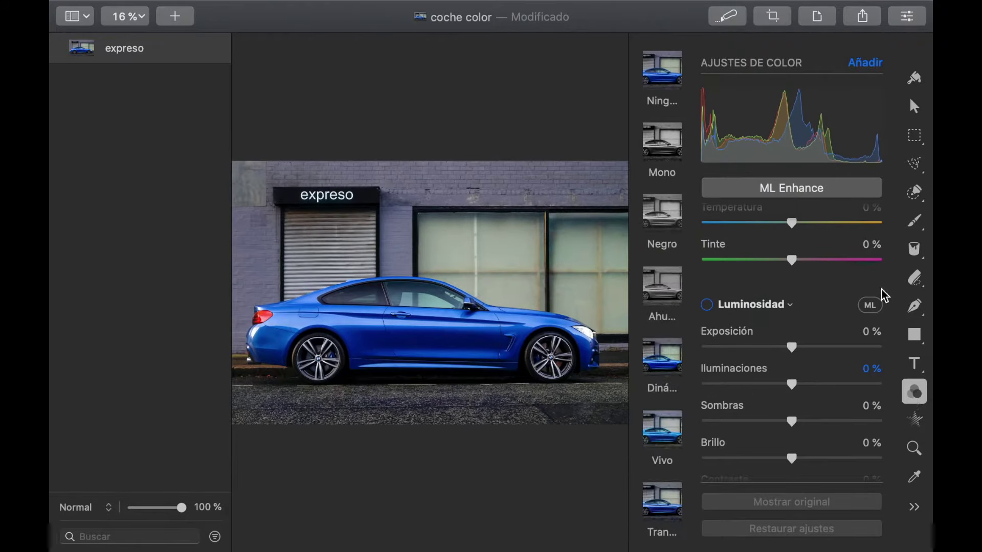
pyautogui.scroll(-10, 892, 333)
pyautogui.scroll(10, 892, 333)
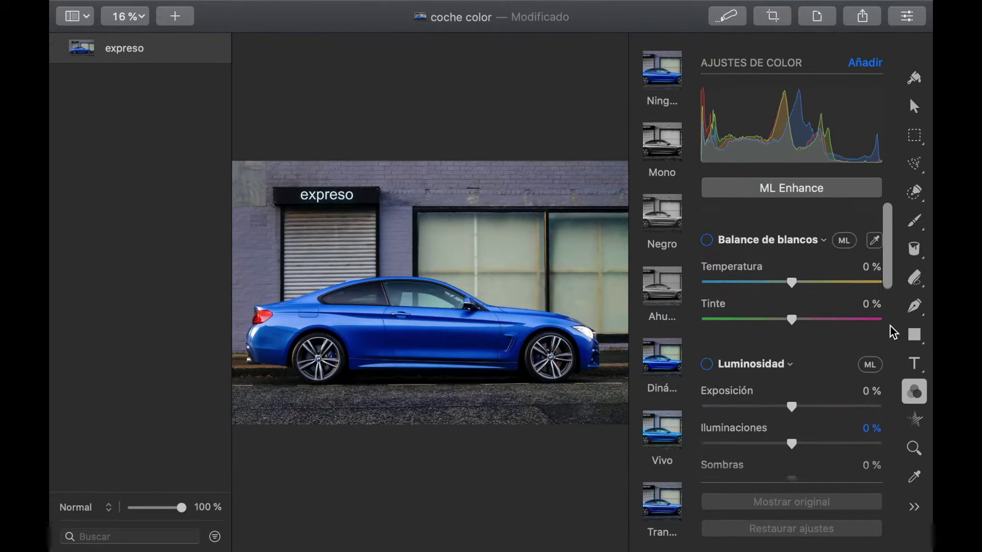
pyautogui.click(866, 63)
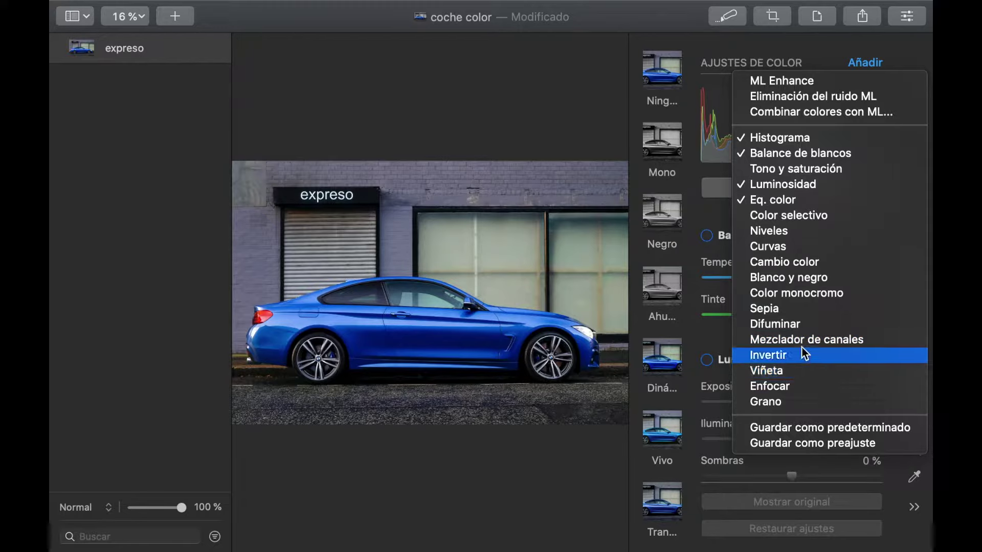
pyautogui.click(814, 263)
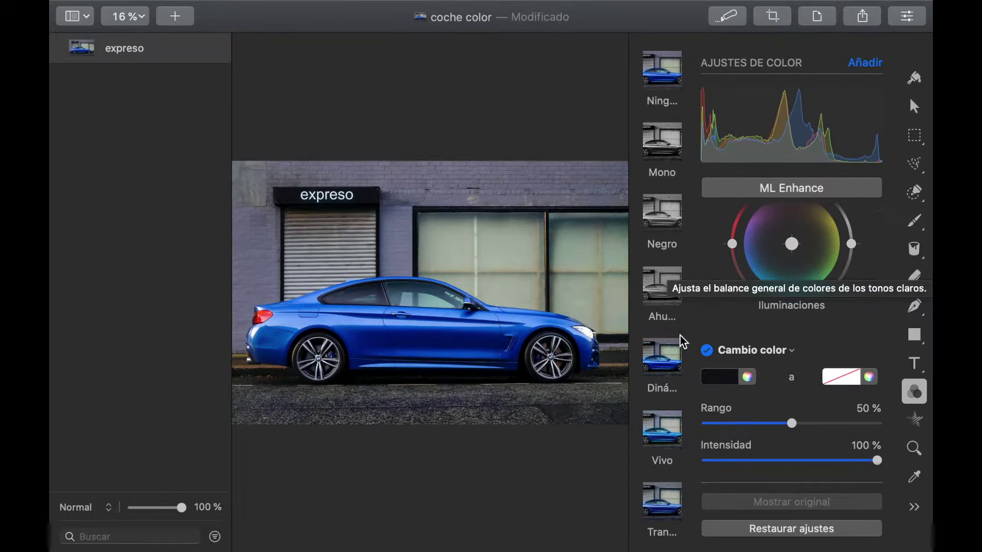
# Sample the car door's blue with the eyedropper as the source colour of the Cambio color adjustment.
pyautogui.click(734, 377)
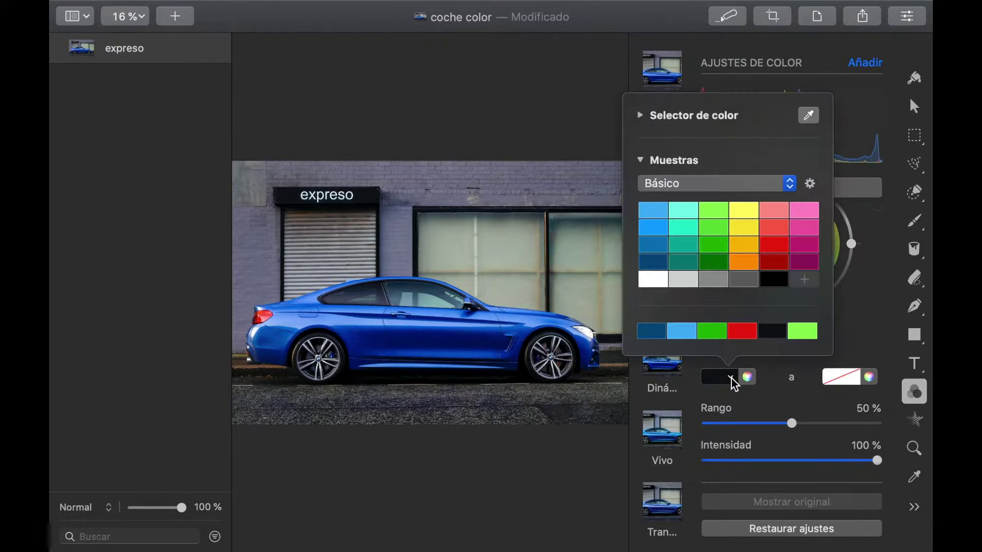
pyautogui.click(810, 116)
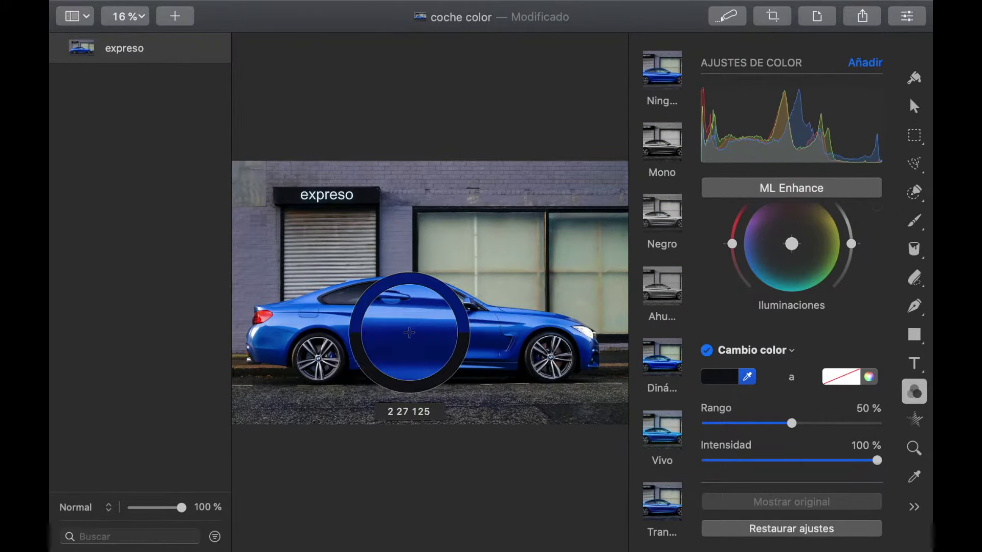
pyautogui.click(409, 333)
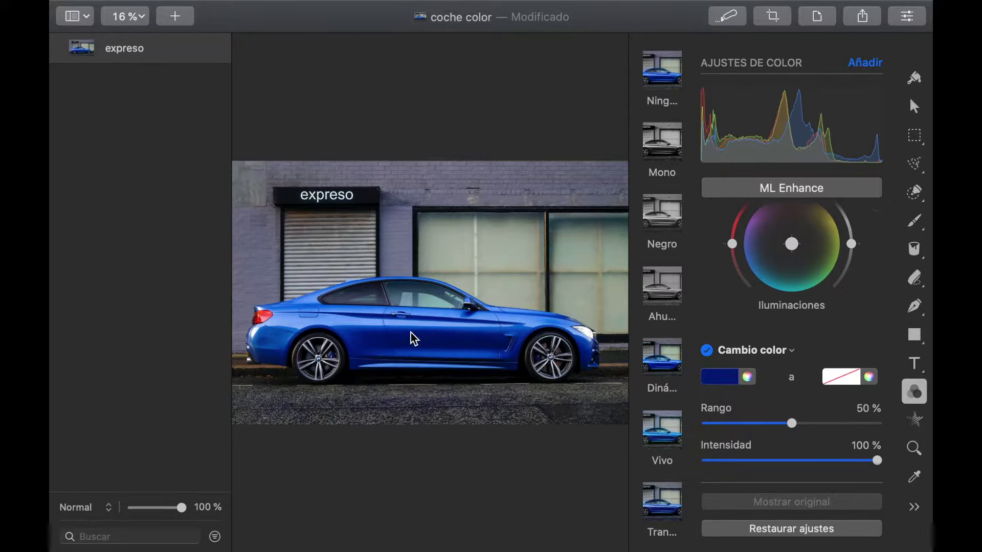
# Try red as the Cambio color replacement colour and inspect the recoloured bodywork, especially the rear end.
pyautogui.click(853, 378)
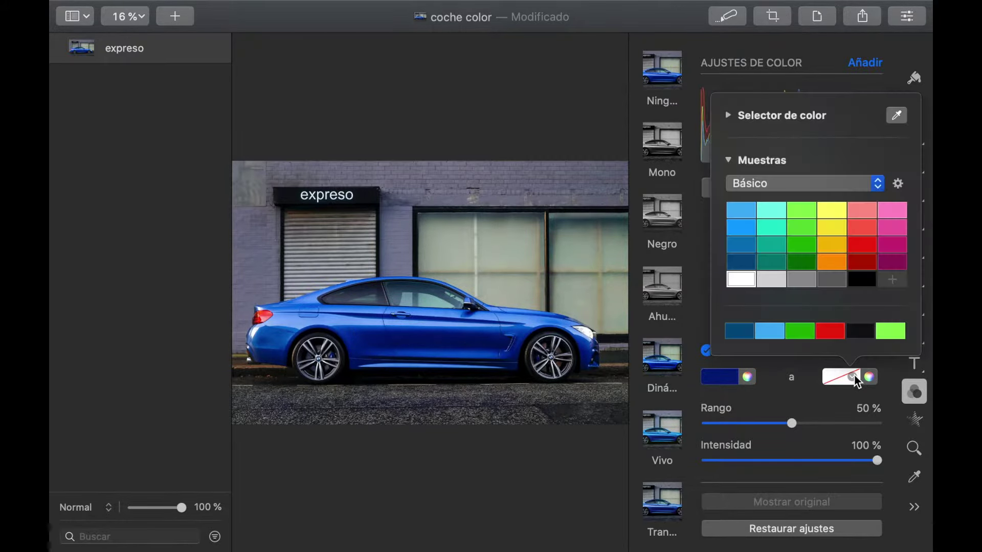
pyautogui.click(830, 331)
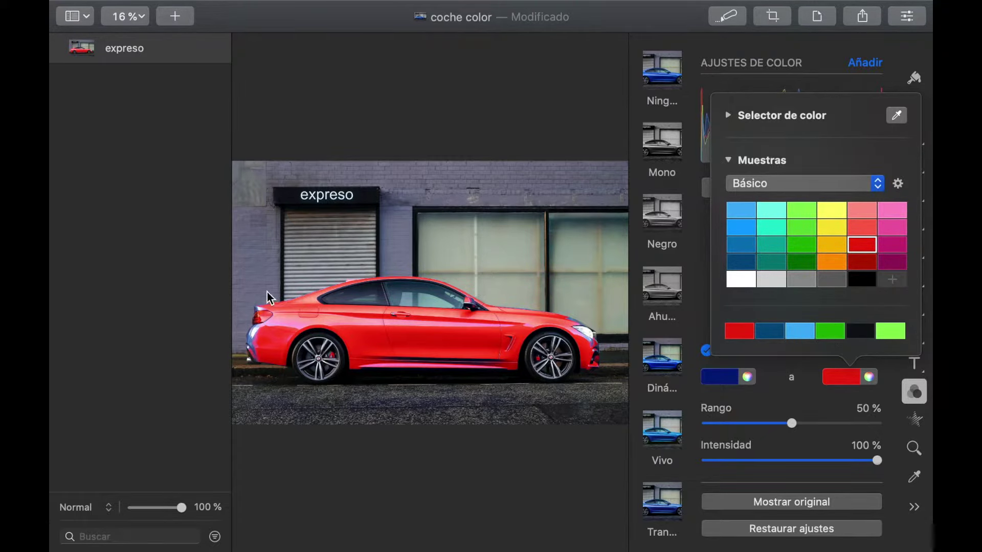
pyautogui.scroll(5, 240, 324)
pyautogui.scroll(-3, 240, 325)
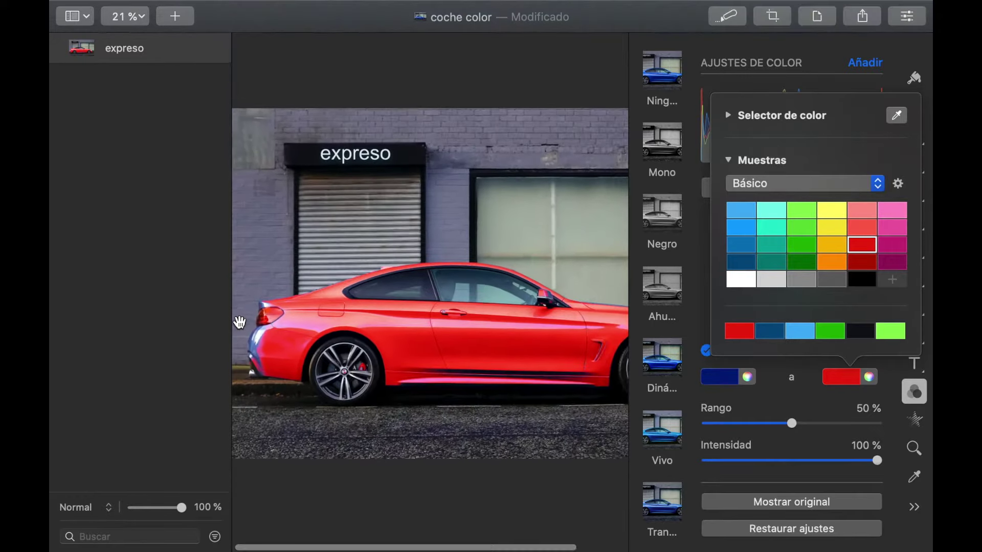
pyautogui.hscroll(2, 466, 333)
pyautogui.scroll(-3, 466, 330)
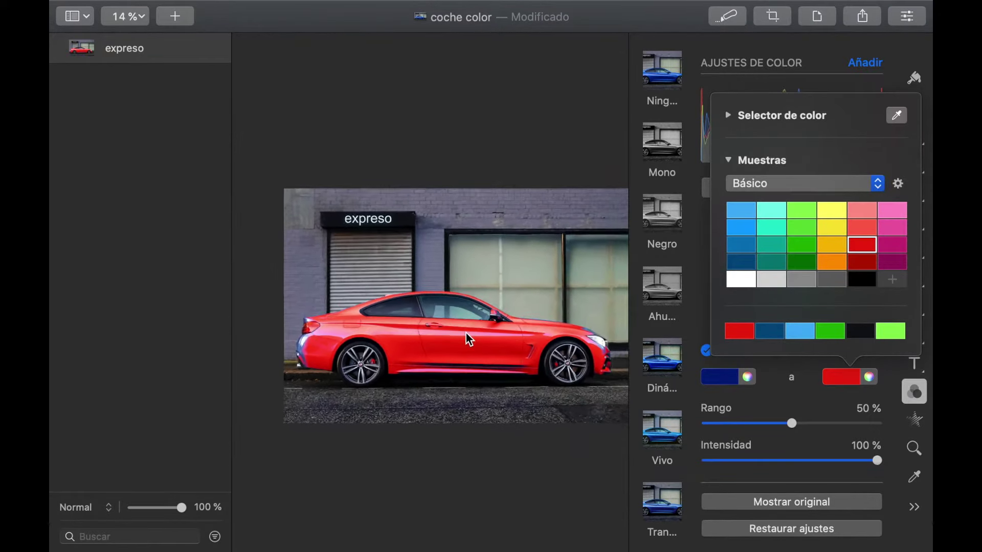
pyautogui.scroll(1, 466, 335)
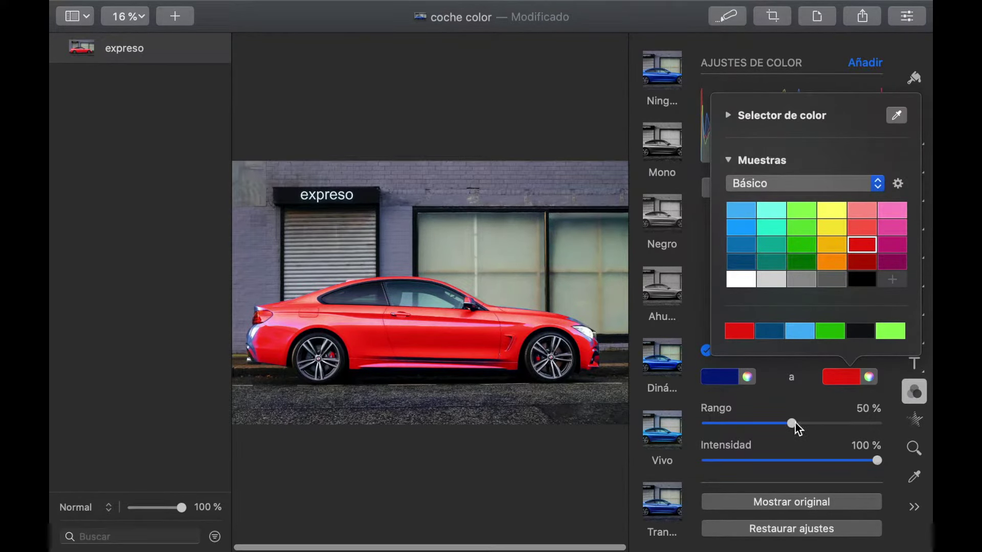
# Try the colour change's Rango at 99 % and 47 %, and undo the range and red replacement changes.
pyautogui.moveTo(794, 424); pyautogui.dragTo(872, 429)
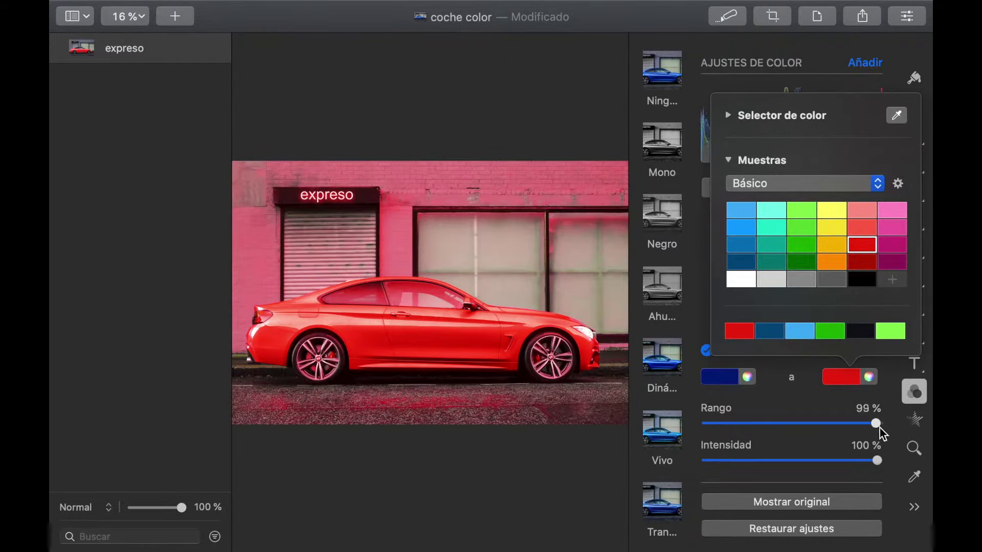
pyautogui.moveTo(876, 425); pyautogui.dragTo(787, 428)
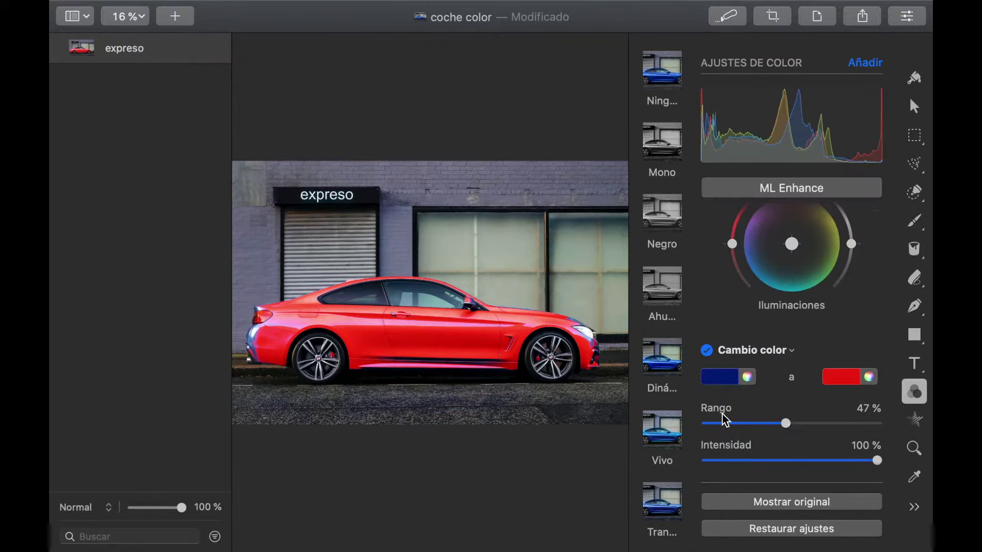
pyautogui.press('super+z')
pyautogui.press('super+z')
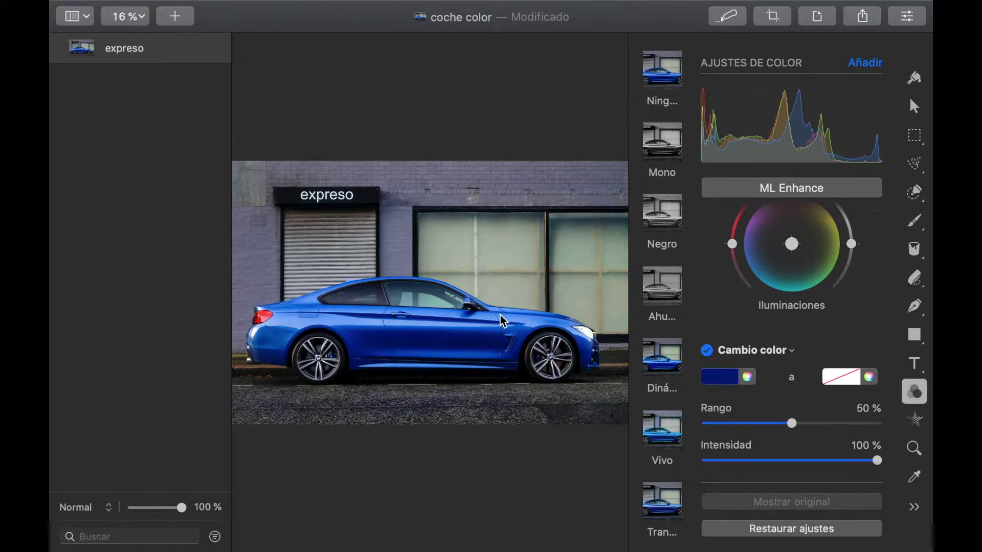
# Select the car's blue bodywork with Quick Selection, from the rear quarter panel across the door and side to the front fender.
pyautogui.click(915, 194)
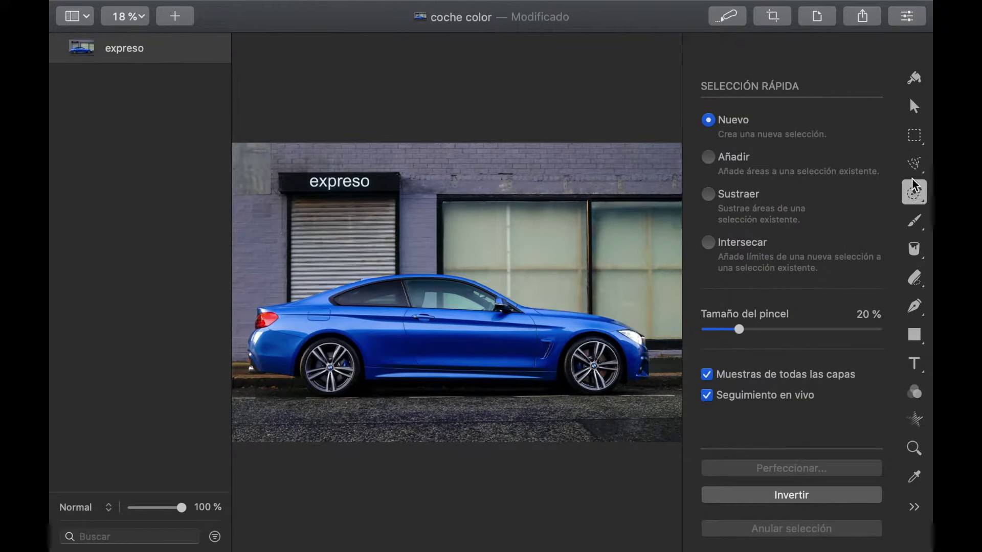
pyautogui.click(905, 15)
pyautogui.moveTo(414, 363)
pyautogui.mouseDown()
pyautogui.moveTo(404, 344)
pyautogui.moveTo(345, 339)
pyautogui.moveTo(271, 378)
pyautogui.mouseUp()
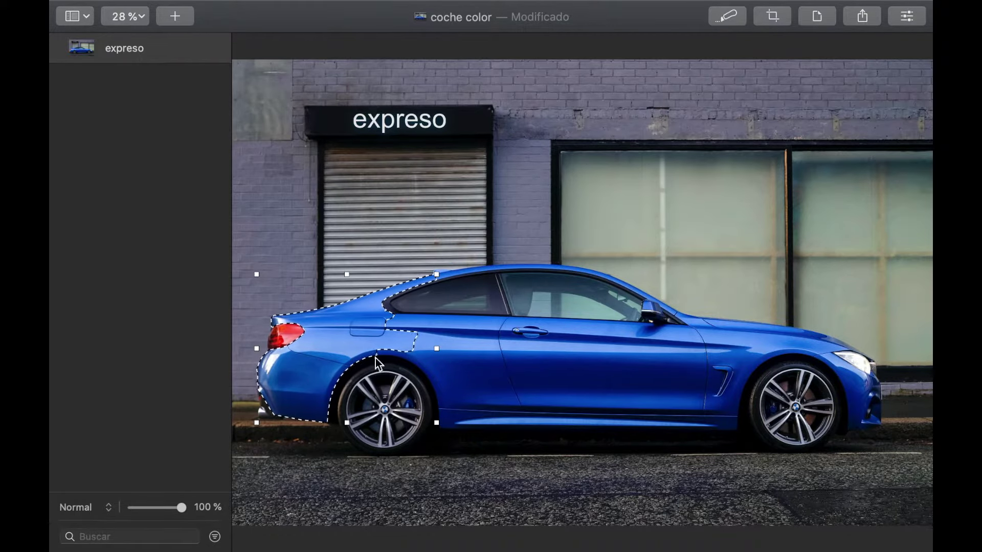
pyautogui.moveTo(398, 352); pyautogui.dragTo(604, 393)
pyautogui.moveTo(476, 415)
pyautogui.mouseDown()
pyautogui.moveTo(449, 417)
pyautogui.moveTo(659, 408)
pyautogui.moveTo(531, 394)
pyautogui.moveTo(512, 358)
pyautogui.moveTo(417, 323)
pyautogui.moveTo(440, 358)
pyautogui.moveTo(588, 346)
pyautogui.moveTo(516, 327)
pyautogui.moveTo(572, 379)
pyautogui.moveTo(570, 368)
pyautogui.moveTo(551, 403)
pyautogui.moveTo(593, 397)
pyautogui.mouseUp()
pyautogui.moveTo(679, 397)
pyautogui.mouseDown()
pyautogui.moveTo(723, 401)
pyautogui.moveTo(720, 411)
pyautogui.moveTo(647, 412)
pyautogui.moveTo(726, 373)
pyautogui.moveTo(665, 338)
pyautogui.moveTo(692, 333)
pyautogui.moveTo(688, 320)
pyautogui.moveTo(828, 340)
pyautogui.moveTo(854, 366)
pyautogui.moveTo(858, 393)
pyautogui.mouseUp()
# Extend the selection over the front bumper and refine its edges around the headlight and the hood's front edge.
pyautogui.scroll(5, 858, 393)
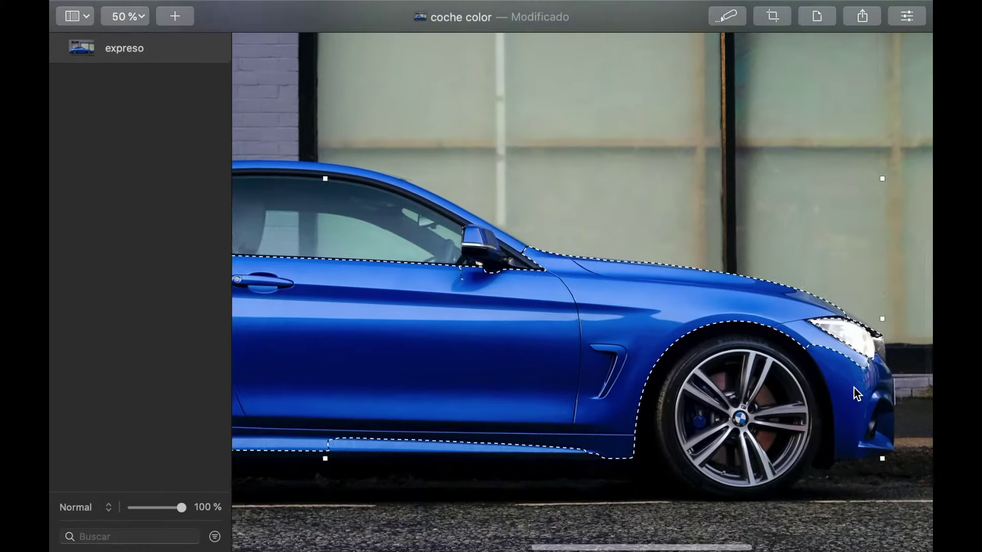
pyautogui.hscroll(3, 854, 394)
pyautogui.moveTo(790, 348)
pyautogui.mouseDown()
pyautogui.moveTo(769, 329)
pyautogui.moveTo(801, 435)
pyautogui.moveTo(805, 412)
pyautogui.moveTo(791, 404)
pyautogui.moveTo(814, 393)
pyautogui.moveTo(814, 340)
pyautogui.mouseUp()
pyautogui.scroll(3, 805, 411)
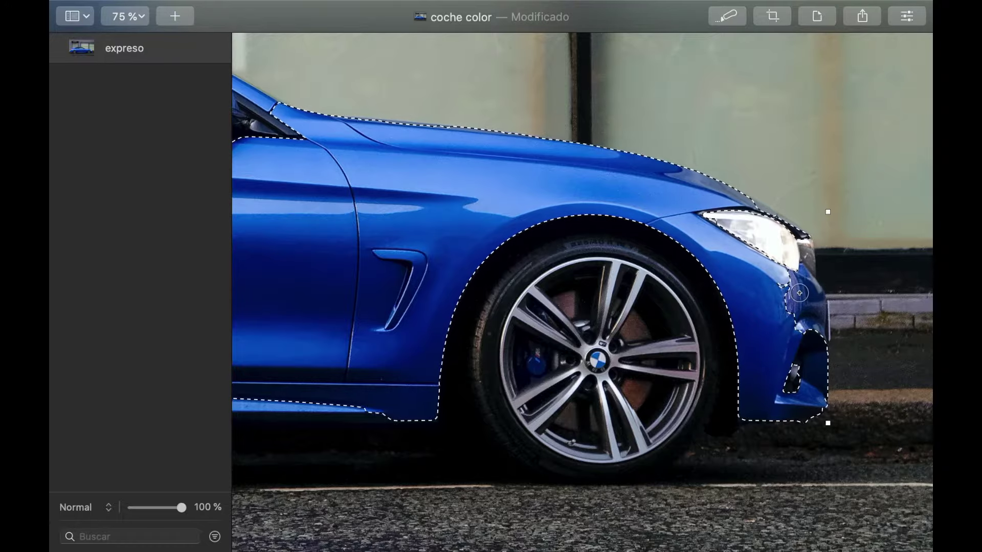
pyautogui.moveTo(803, 306)
pyautogui.mouseDown()
pyautogui.moveTo(797, 286)
pyautogui.moveTo(812, 294)
pyautogui.moveTo(809, 287)
pyautogui.mouseUp()
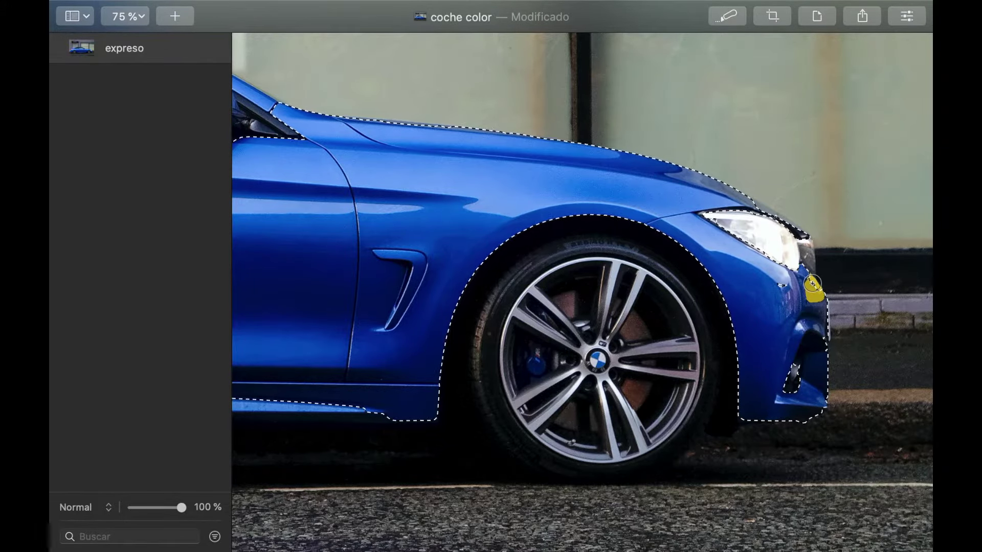
pyautogui.moveTo(726, 185); pyautogui.dragTo(782, 216)
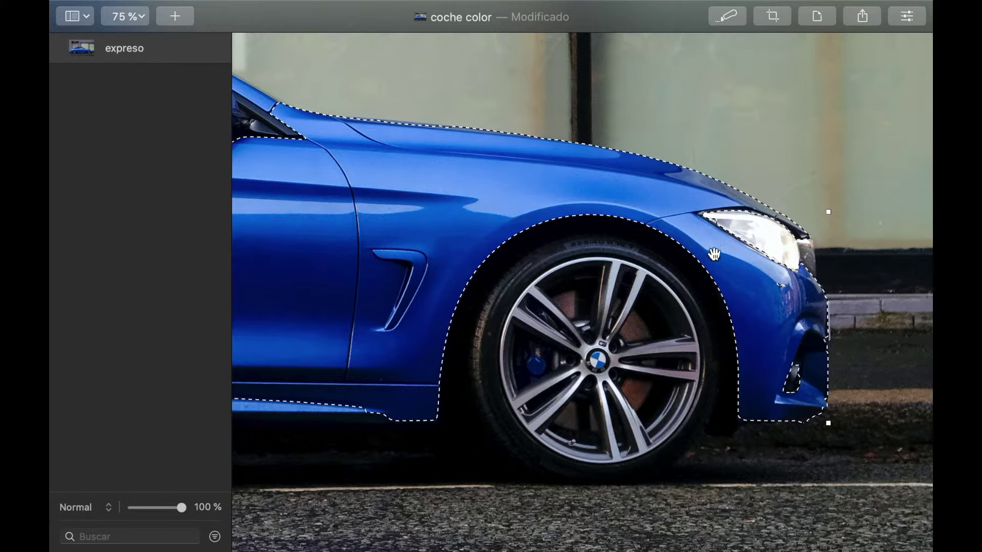
pyautogui.scroll(5, 693, 255)
pyautogui.moveTo(832, 319)
pyautogui.mouseDown()
pyautogui.moveTo(818, 302)
pyautogui.moveTo(839, 338)
pyautogui.moveTo(829, 328)
pyautogui.mouseUp()
# Exclude the headlight from the bodywork selection by brushing over it with the selection inverted, and invert the selection back.
pyautogui.rightClick(771, 312)
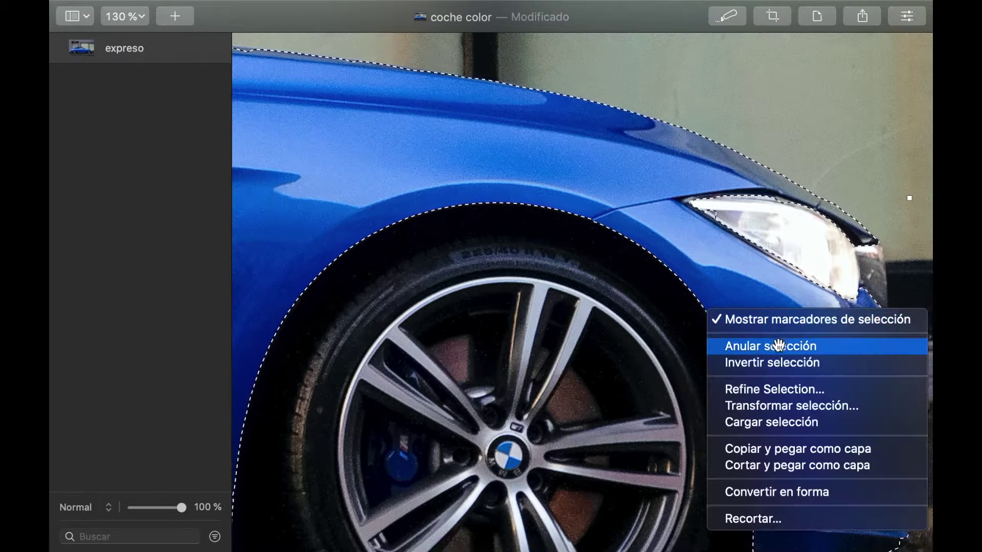
pyautogui.click(754, 362)
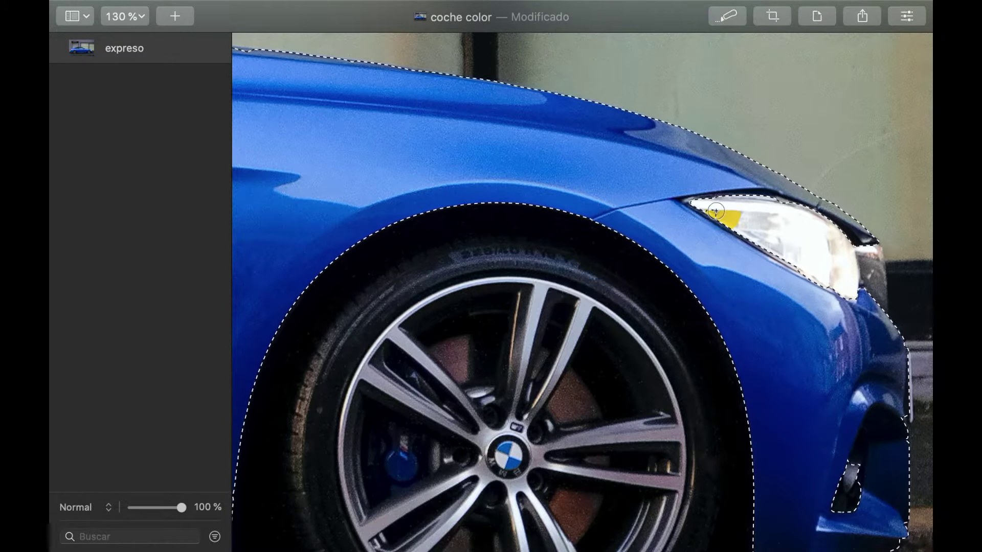
pyautogui.moveTo(806, 265)
pyautogui.mouseDown()
pyautogui.moveTo(744, 235)
pyautogui.moveTo(835, 283)
pyautogui.mouseUp()
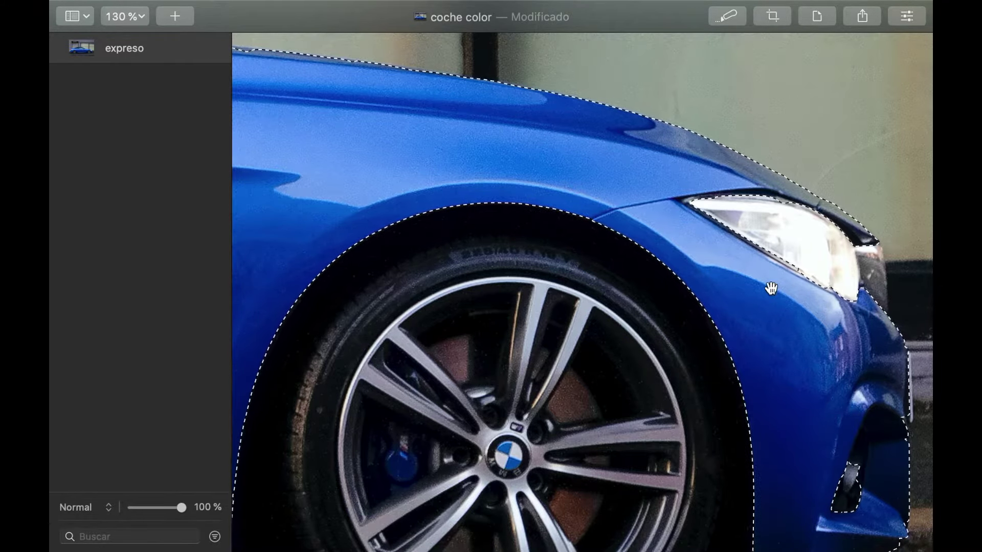
pyautogui.scroll(-5, 769, 285)
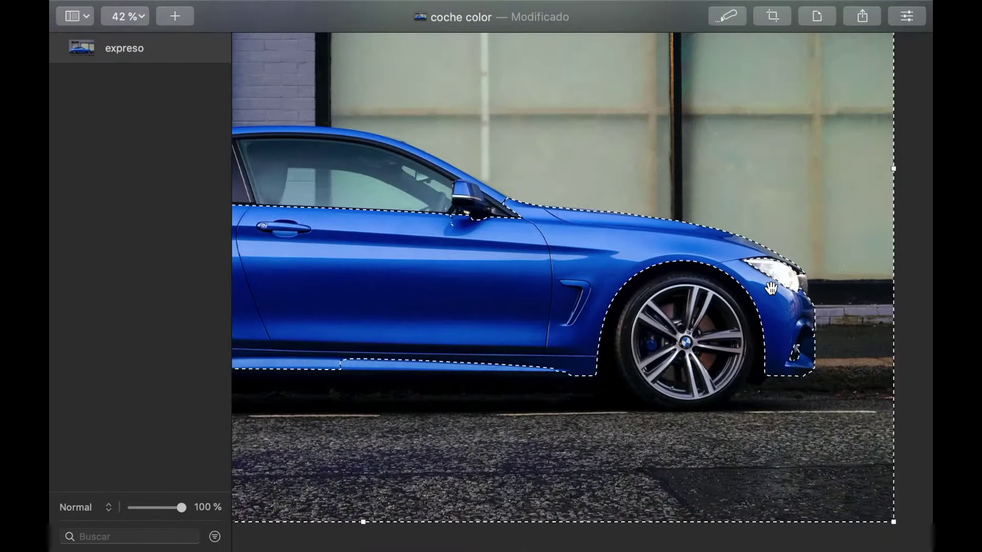
pyautogui.rightClick(509, 302)
pyautogui.click(566, 354)
# Add the remaining blue strip of the side skirt between the wheels to the bodywork selection.
pyautogui.scroll(3, 380, 364)
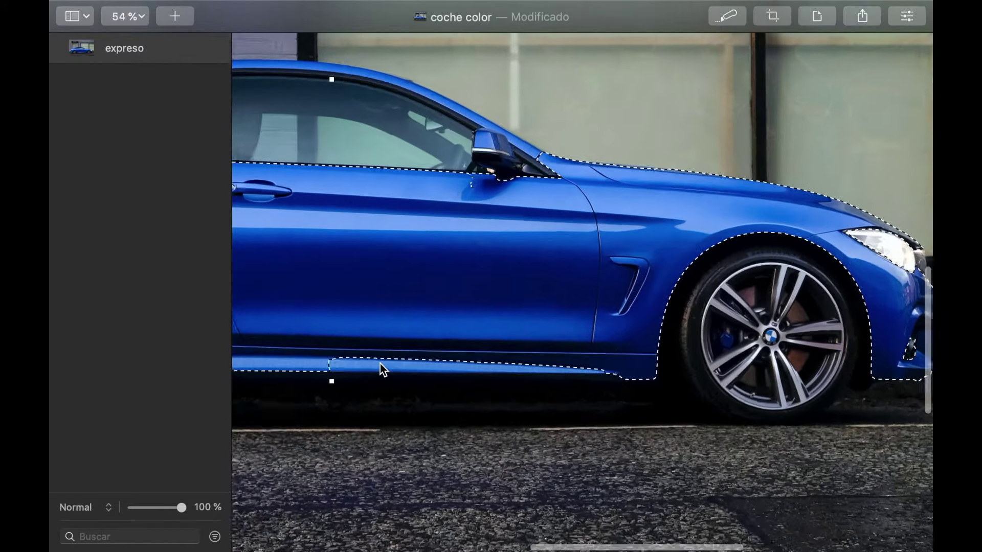
pyautogui.moveTo(297, 364)
pyautogui.mouseDown()
pyautogui.moveTo(665, 370)
pyautogui.moveTo(319, 369)
pyautogui.moveTo(483, 366)
pyautogui.mouseUp()
pyautogui.moveTo(409, 367); pyautogui.dragTo(517, 367)
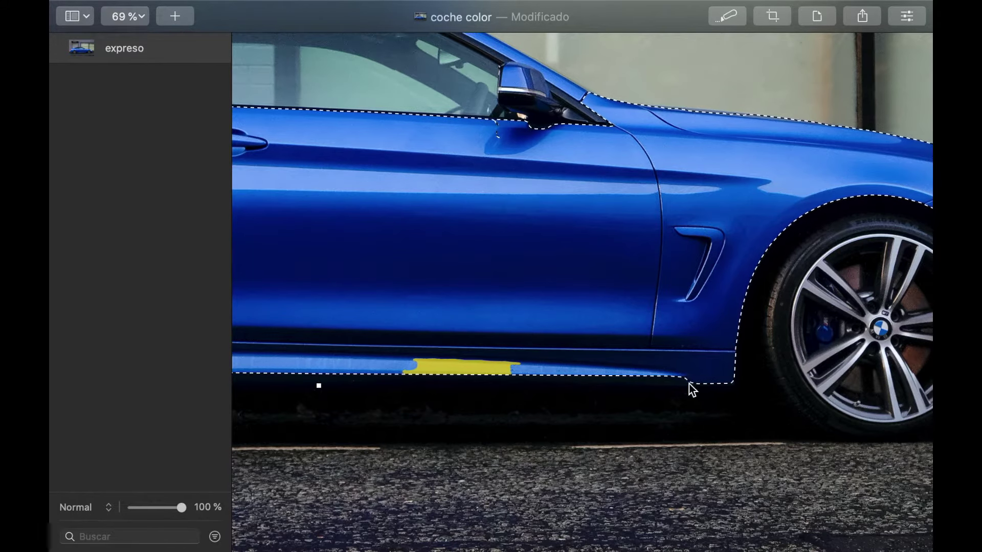
# Refine the lower selection edge of the side skirt near the rear wheel and just behind the front wheel.
pyautogui.hscroll(-3, 450, 358)
pyautogui.hscroll(-5, 449, 360)
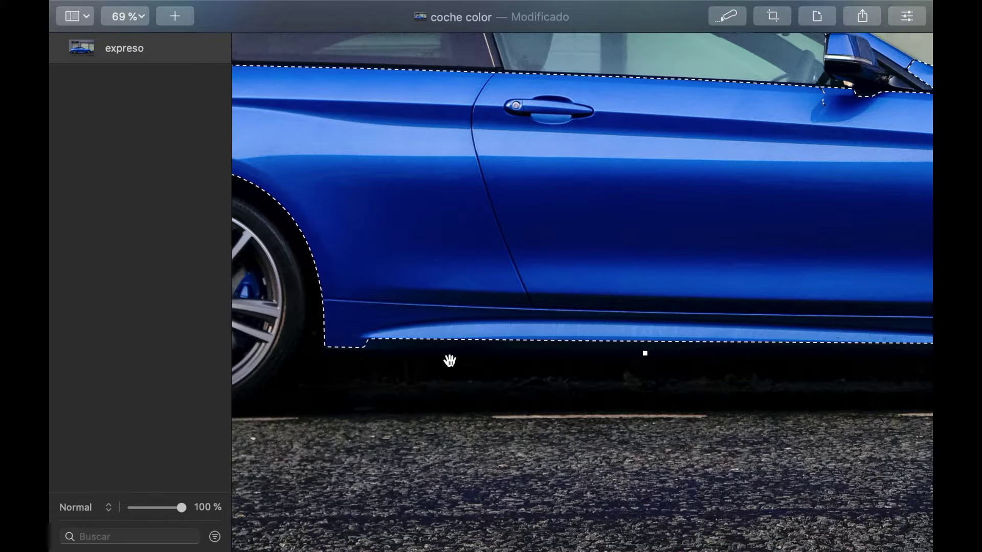
pyautogui.click(369, 340)
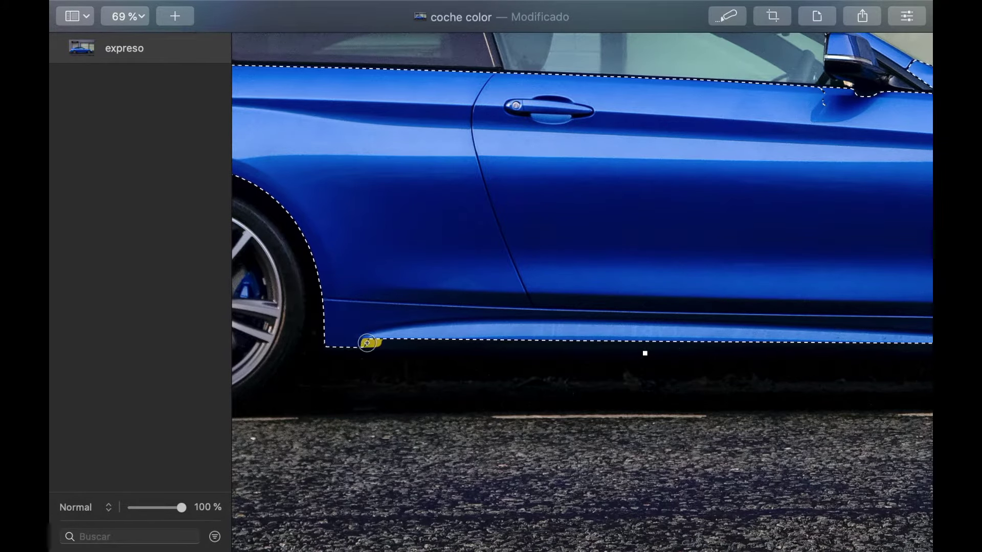
pyautogui.hscroll(5, 469, 317)
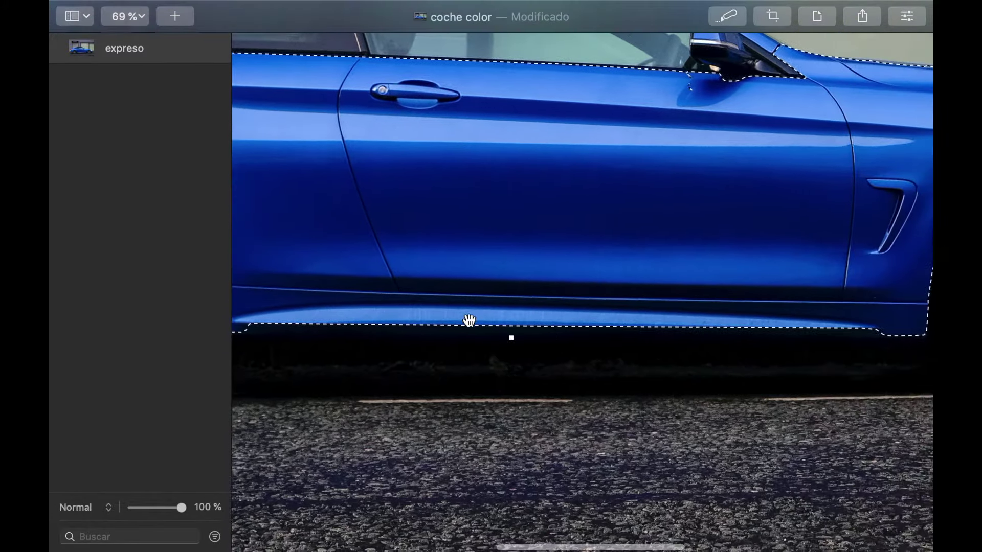
pyautogui.moveTo(755, 347); pyautogui.dragTo(750, 340)
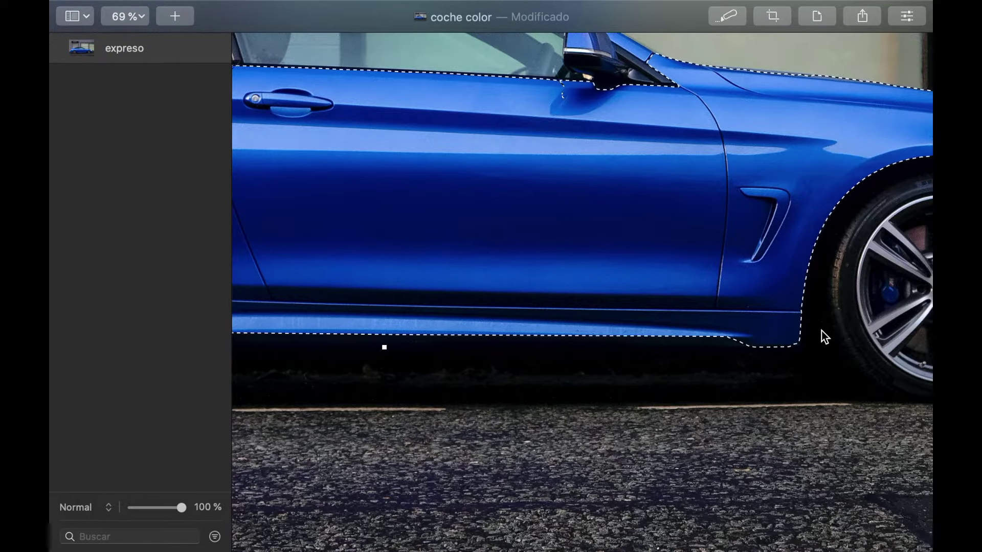
# Add the small protruding piece on the rear bumper's outer edge, just above the exhaust, to the bodywork selection.
pyautogui.hscroll(-10, 527, 331)
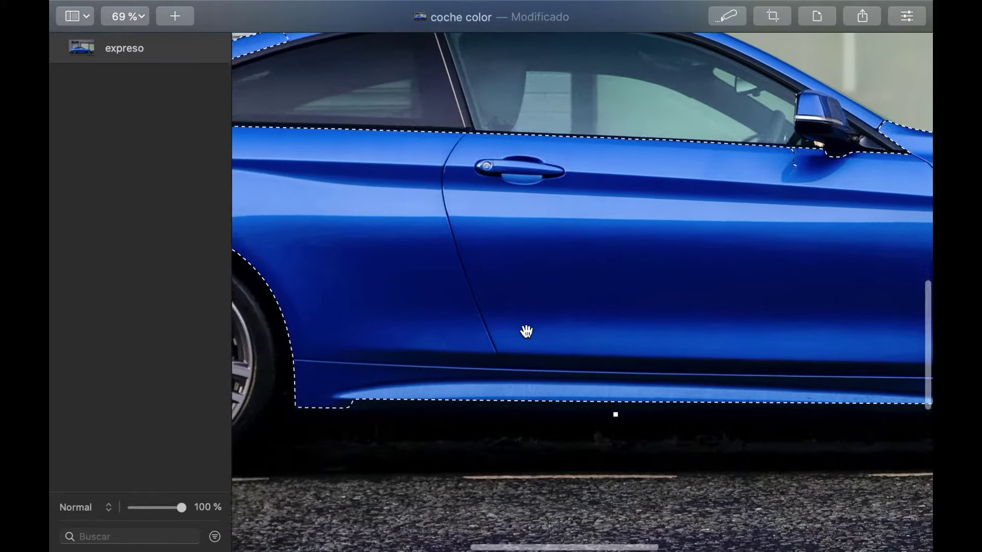
pyautogui.hscroll(-5, 532, 330)
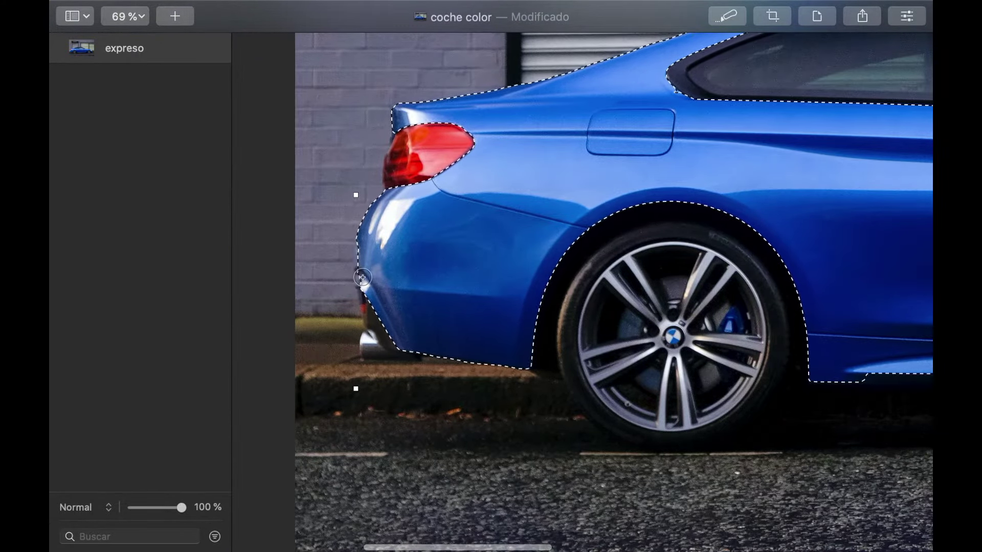
pyautogui.scroll(5, 358, 281)
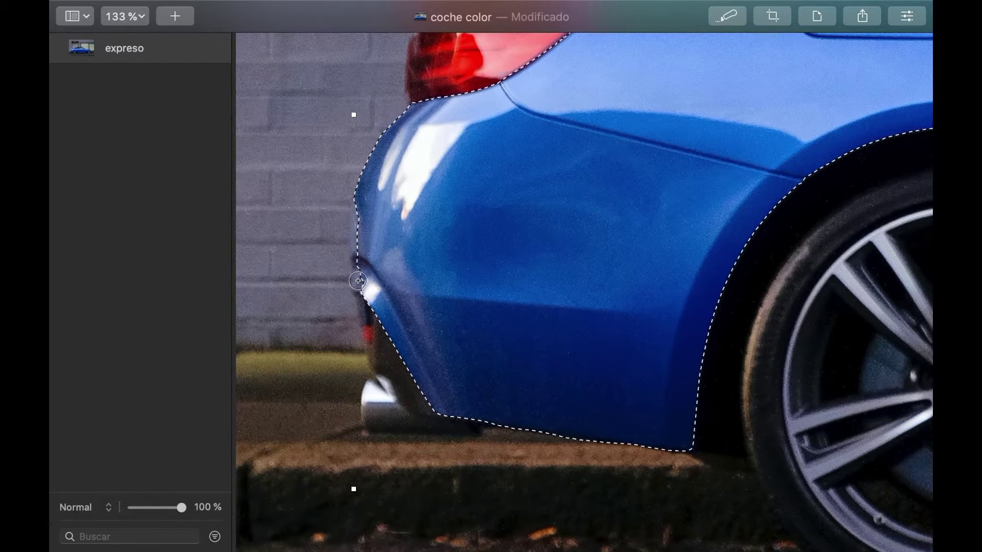
pyautogui.moveTo(358, 281); pyautogui.dragTo(360, 295)
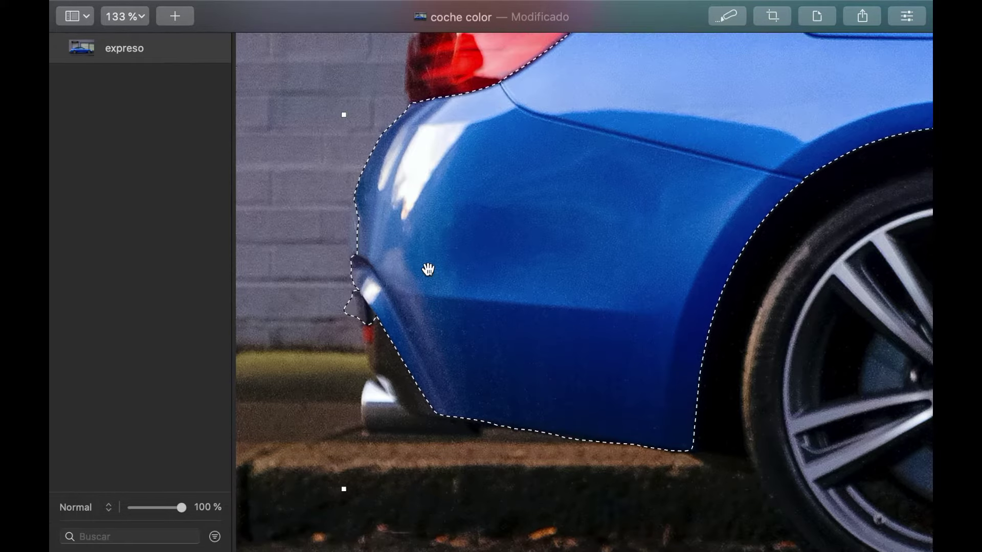
pyautogui.press('super+z')
pyautogui.moveTo(359, 295); pyautogui.dragTo(361, 317)
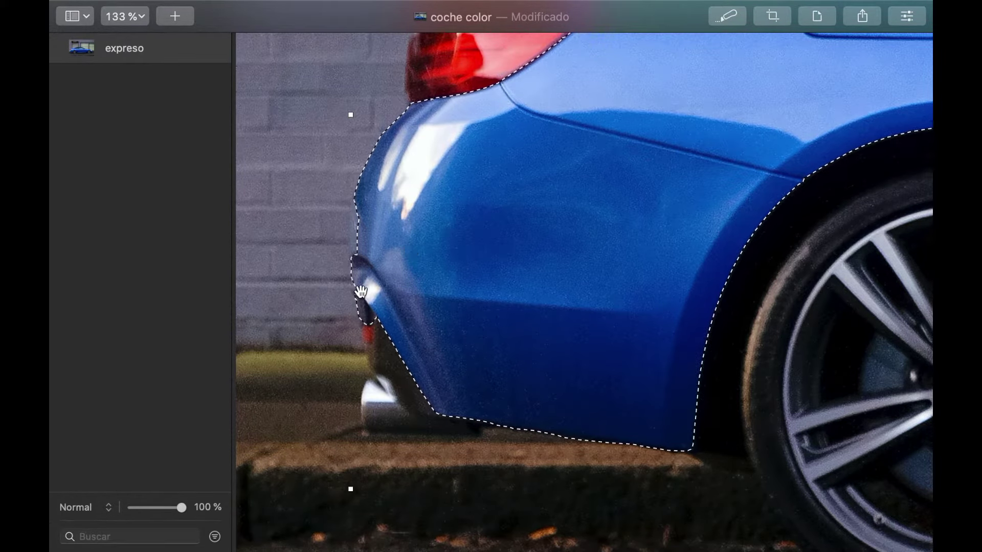
pyautogui.scroll(5, 361, 286)
pyautogui.moveTo(349, 291)
pyautogui.mouseDown()
pyautogui.moveTo(348, 268)
pyautogui.moveTo(346, 287)
pyautogui.moveTo(375, 283)
pyautogui.mouseUp()
pyautogui.scroll(-5, 375, 282)
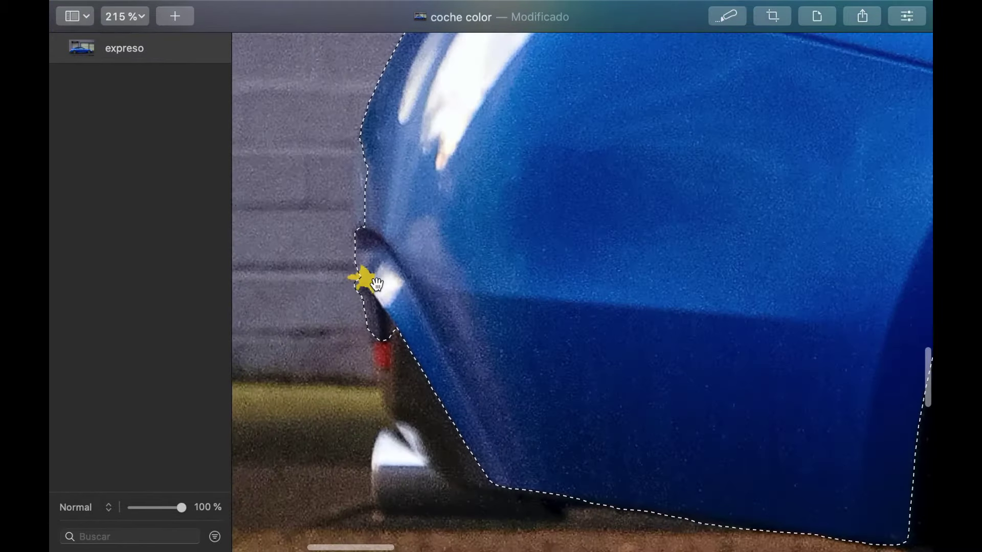
# Trim the selection spill beside the rear bumper's outer edge by brushing with the selection inverted, and invert it back.
pyautogui.rightClick(430, 302)
pyautogui.click(465, 354)
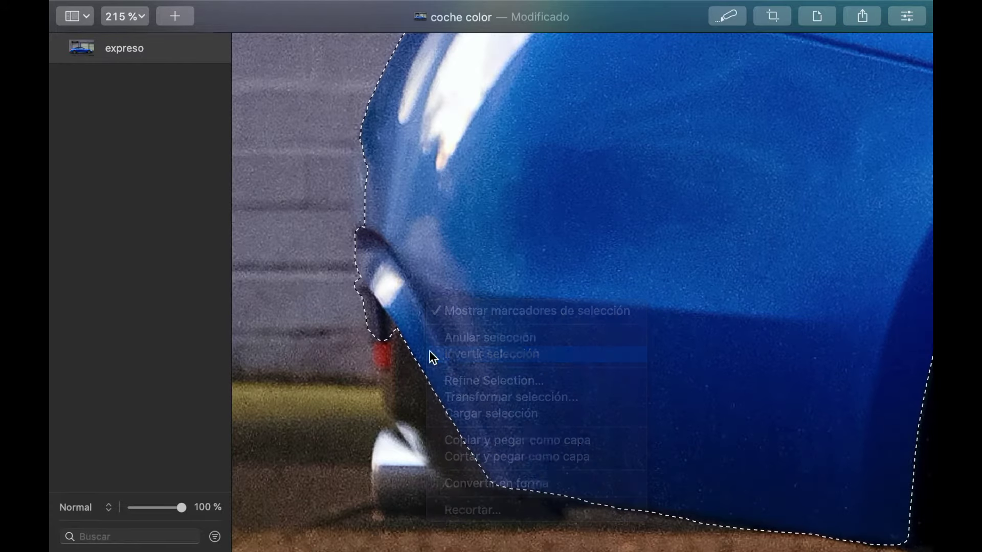
pyautogui.moveTo(336, 290); pyautogui.dragTo(348, 285)
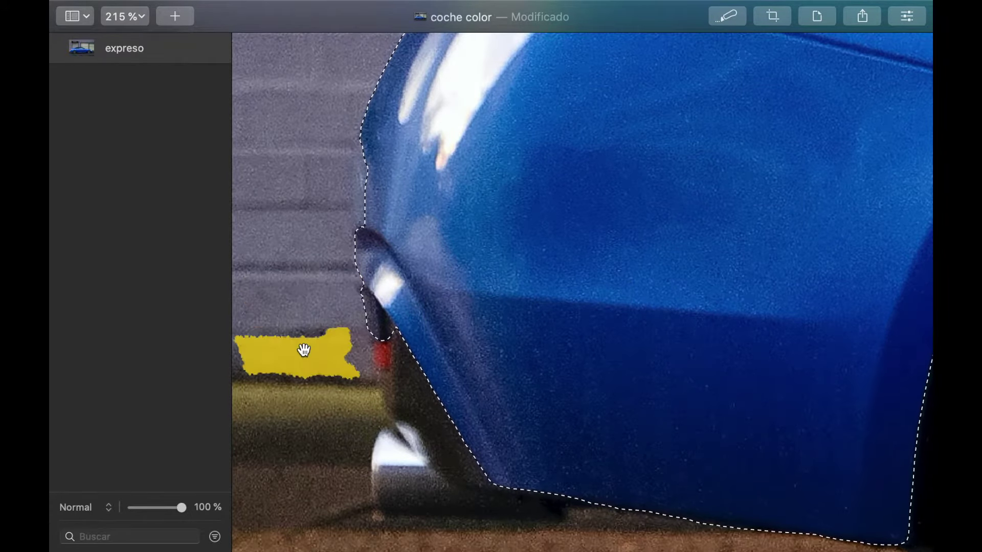
pyautogui.rightClick(435, 259)
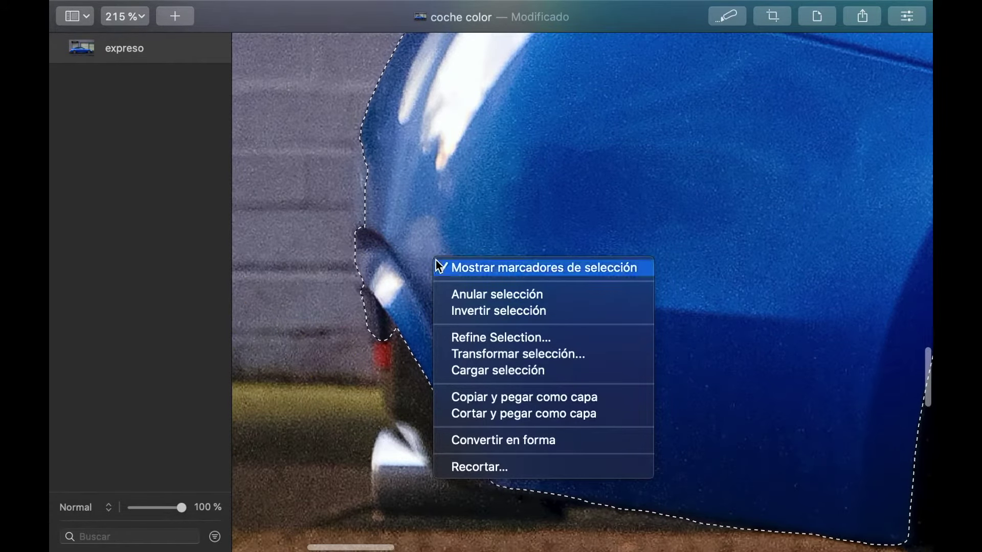
pyautogui.click(456, 310)
# Refine the selection edge at the rear corner of the bodywork just above the tail light.
pyautogui.scroll(-5, 492, 257)
pyautogui.scroll(-2, 493, 257)
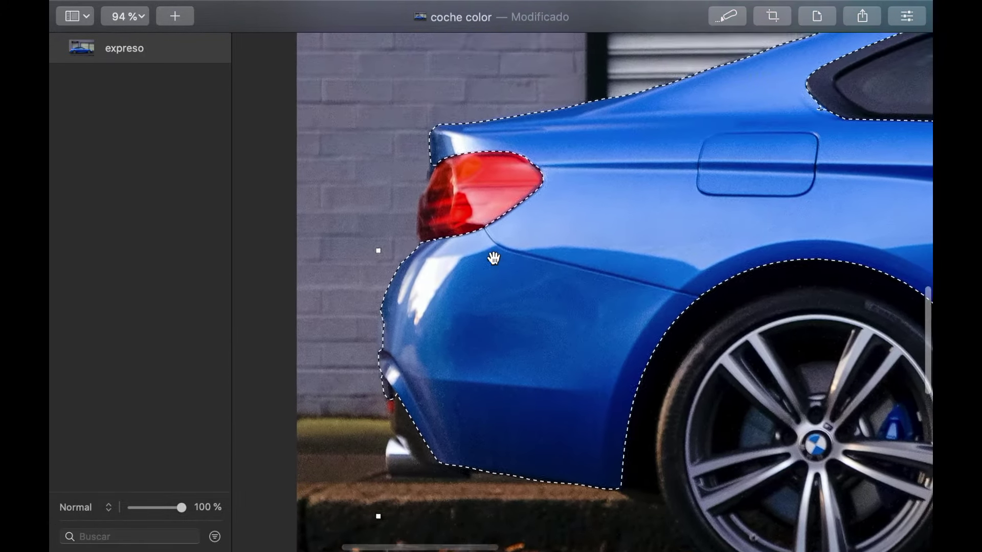
pyautogui.scroll(3, 410, 266)
pyautogui.scroll(10, 452, 214)
pyautogui.scroll(3, 452, 214)
pyautogui.moveTo(451, 212)
pyautogui.mouseDown()
pyautogui.moveTo(454, 242)
pyautogui.moveTo(457, 210)
pyautogui.mouseUp()
pyautogui.scroll(-7, 491, 178)
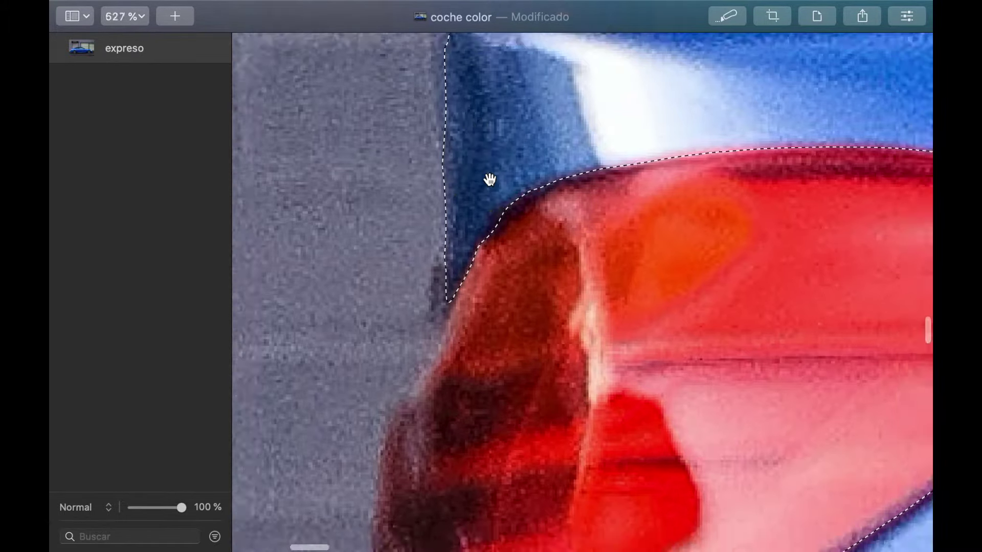
# Extend the bodywork selection forward from the rear pillar along the roof above the rear side window, including the roof antenna fin.
pyautogui.hscroll(1, 490, 180)
pyautogui.hscroll(15, 489, 180)
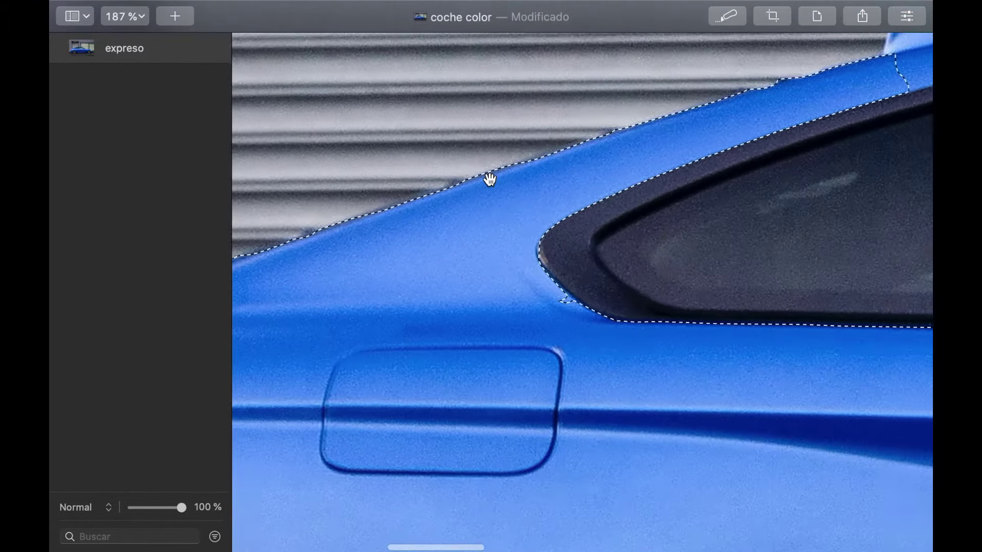
pyautogui.hscroll(10, 490, 180)
pyautogui.scroll(4, 490, 180)
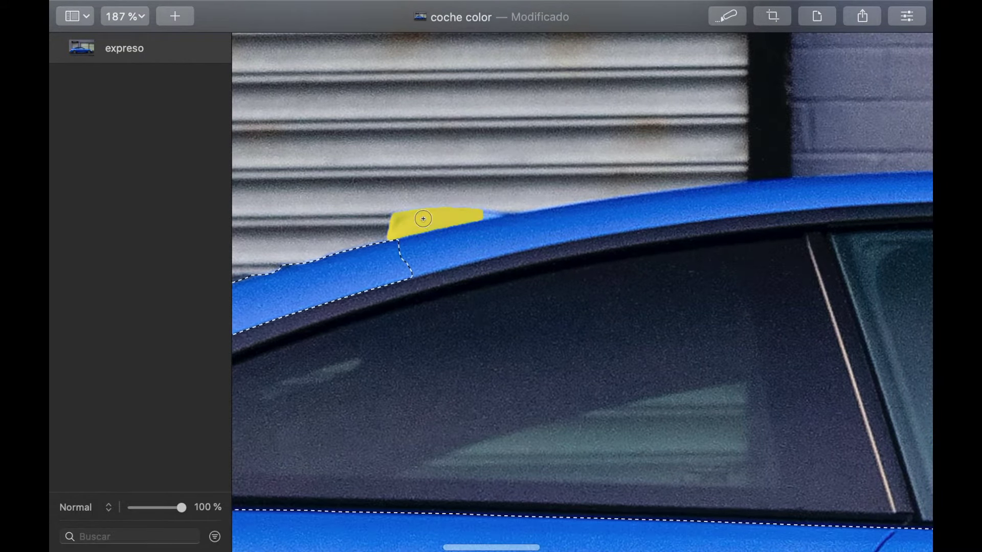
pyautogui.moveTo(423, 219)
pyautogui.mouseDown()
pyautogui.moveTo(491, 231)
pyautogui.moveTo(406, 276)
pyautogui.mouseUp()
pyautogui.moveTo(551, 233)
pyautogui.mouseDown()
pyautogui.moveTo(629, 221)
pyautogui.moveTo(552, 233)
pyautogui.mouseUp()
# Extend the selection along the blue roof strip above the door window up to the start of the windshield pillar.
pyautogui.scroll(-5, 554, 236)
pyautogui.hscroll(5, 553, 238)
pyautogui.moveTo(404, 266); pyautogui.dragTo(570, 249)
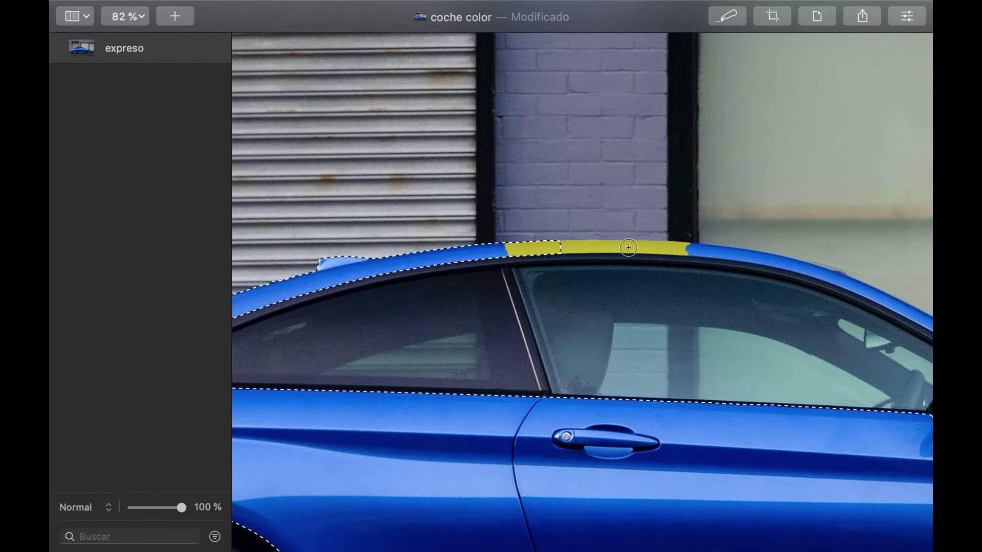
pyautogui.moveTo(711, 249); pyautogui.dragTo(702, 246)
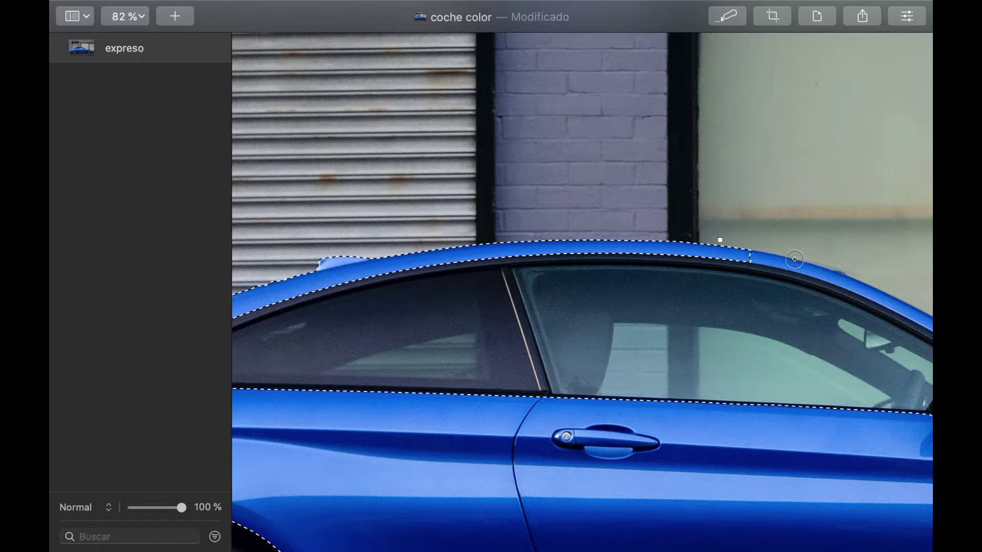
pyautogui.moveTo(794, 259)
pyautogui.mouseDown()
pyautogui.moveTo(736, 252)
pyautogui.moveTo(828, 266)
pyautogui.mouseUp()
# Extend the selection down the windshield pillar to the hood and fill the gap in the mirror's shadow on the door.
pyautogui.hscroll(10, 779, 260)
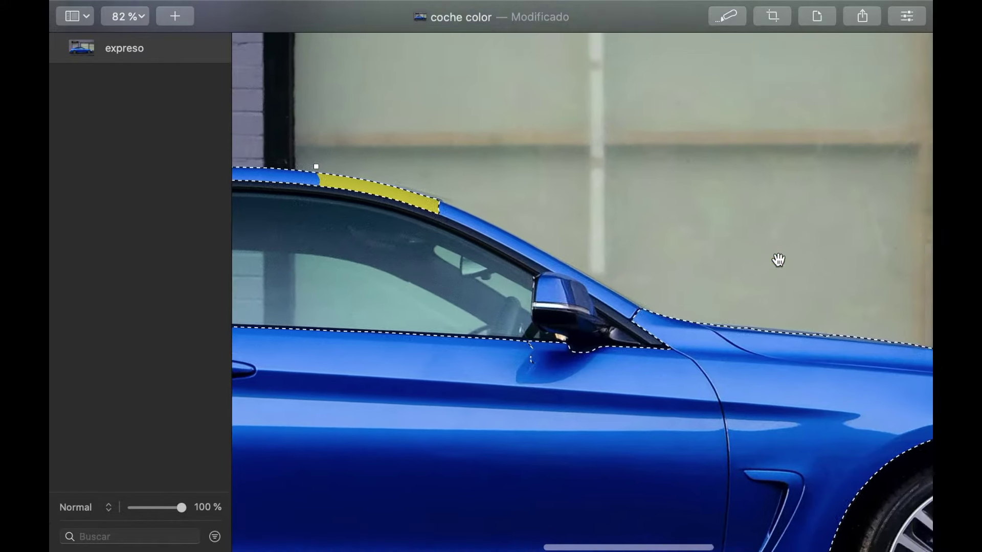
pyautogui.hscroll(3, 778, 260)
pyautogui.moveTo(401, 191)
pyautogui.mouseDown()
pyautogui.moveTo(460, 204)
pyautogui.moveTo(417, 203)
pyautogui.moveTo(502, 239)
pyautogui.mouseUp()
pyautogui.moveTo(568, 285)
pyautogui.mouseDown()
pyautogui.moveTo(588, 294)
pyautogui.moveTo(559, 279)
pyautogui.mouseUp()
pyautogui.moveTo(485, 363); pyautogui.dragTo(447, 332)
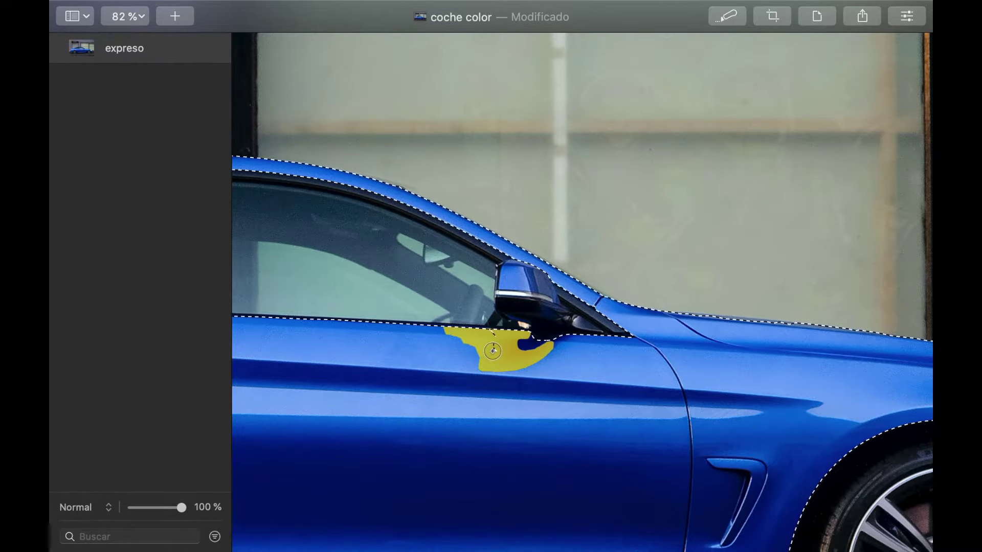
# Add the blue housing of the side mirror to the selection, including its edge beside the window trim.
pyautogui.scroll(5, 523, 304)
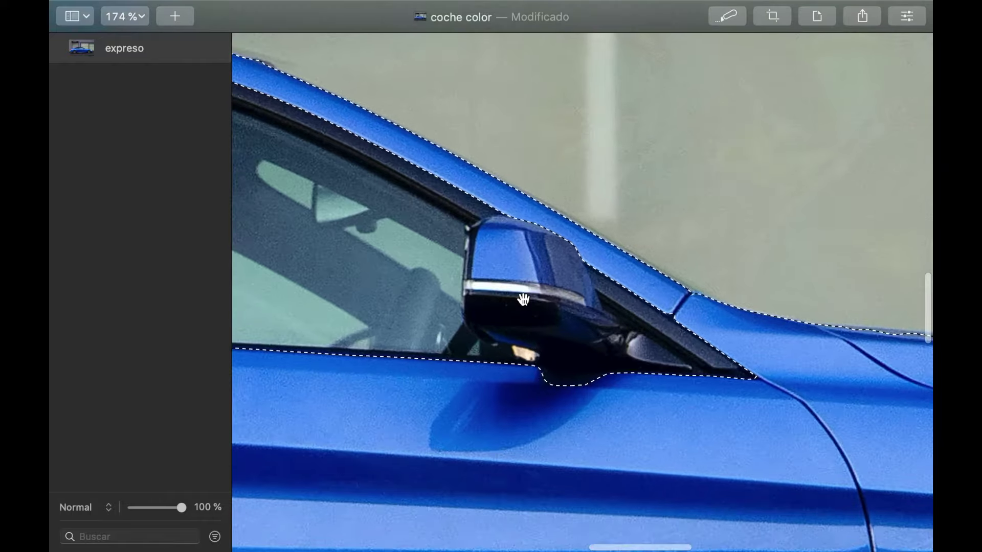
pyautogui.moveTo(505, 269)
pyautogui.mouseDown()
pyautogui.moveTo(499, 259)
pyautogui.moveTo(527, 240)
pyautogui.moveTo(566, 262)
pyautogui.mouseUp()
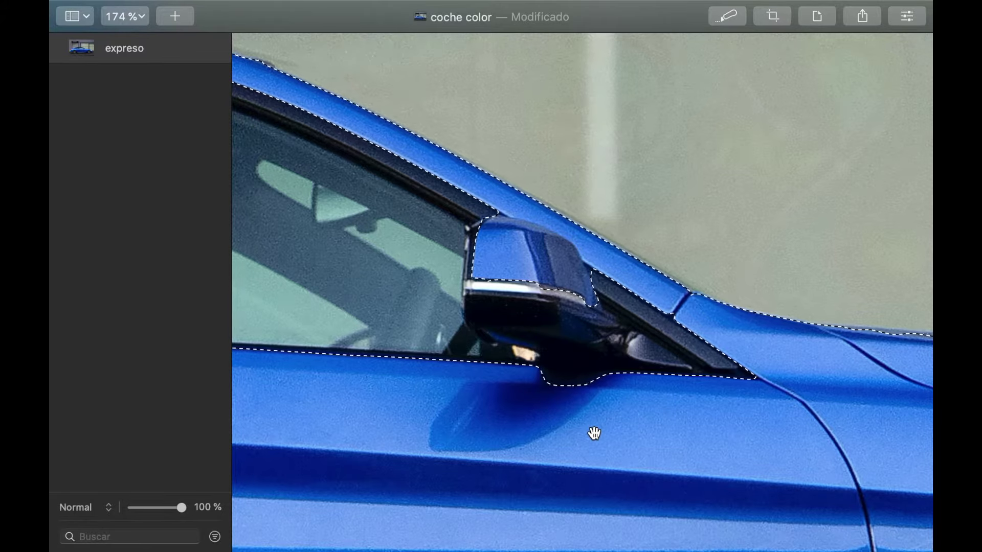
pyautogui.moveTo(598, 296); pyautogui.dragTo(596, 306)
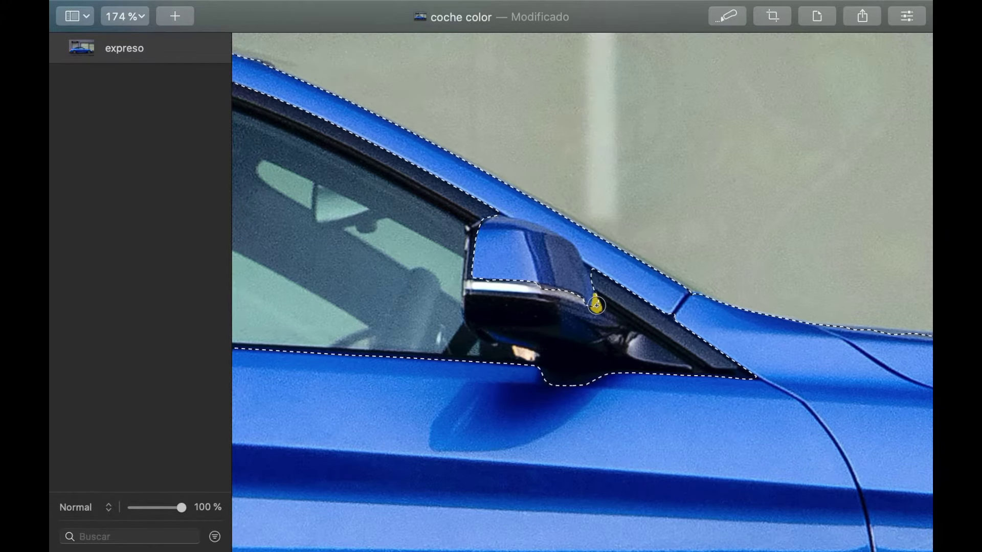
# Exclude the silver strip under the mirror housing by brushing over it with the selection inverted, and invert the selection back.
pyautogui.rightClick(566, 257)
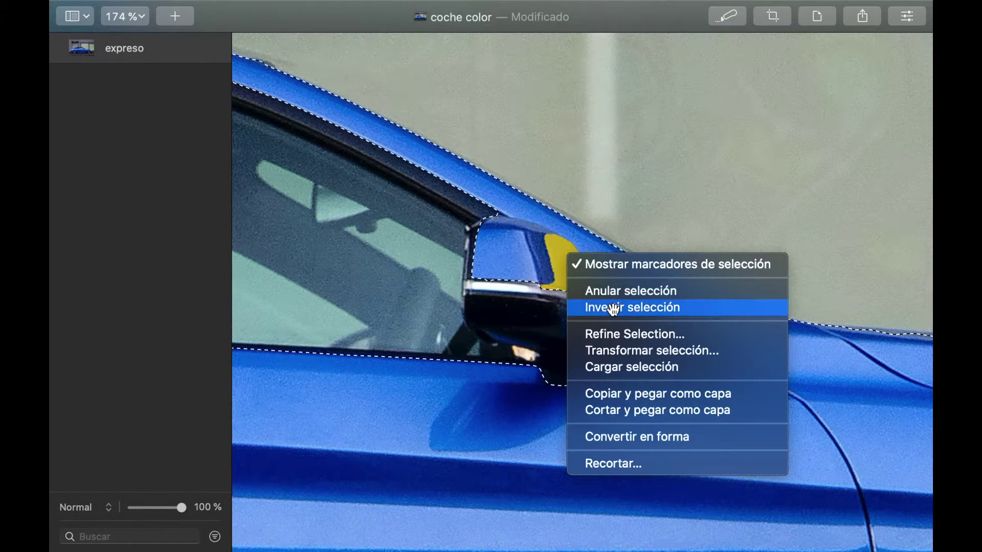
pyautogui.click(611, 307)
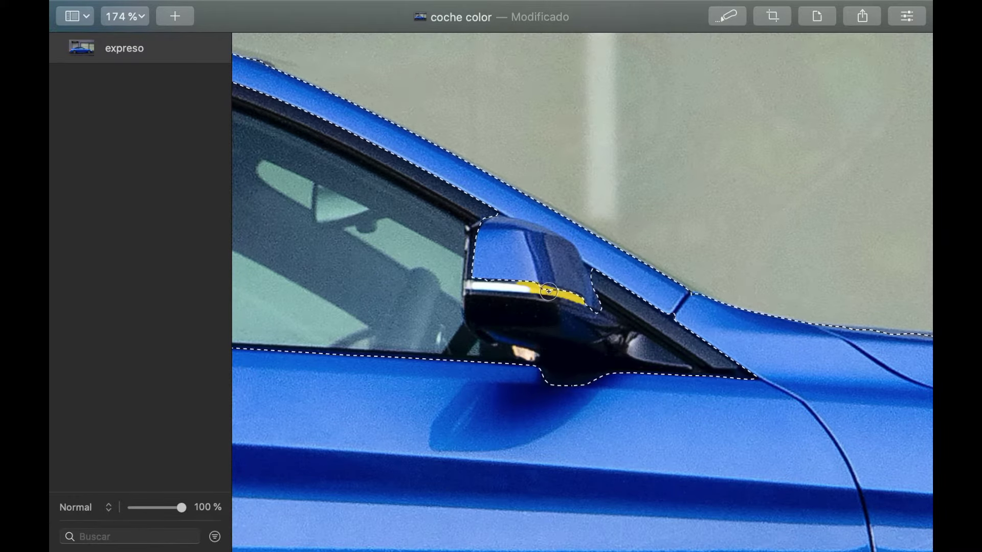
pyautogui.rightClick(574, 266)
pyautogui.click(607, 320)
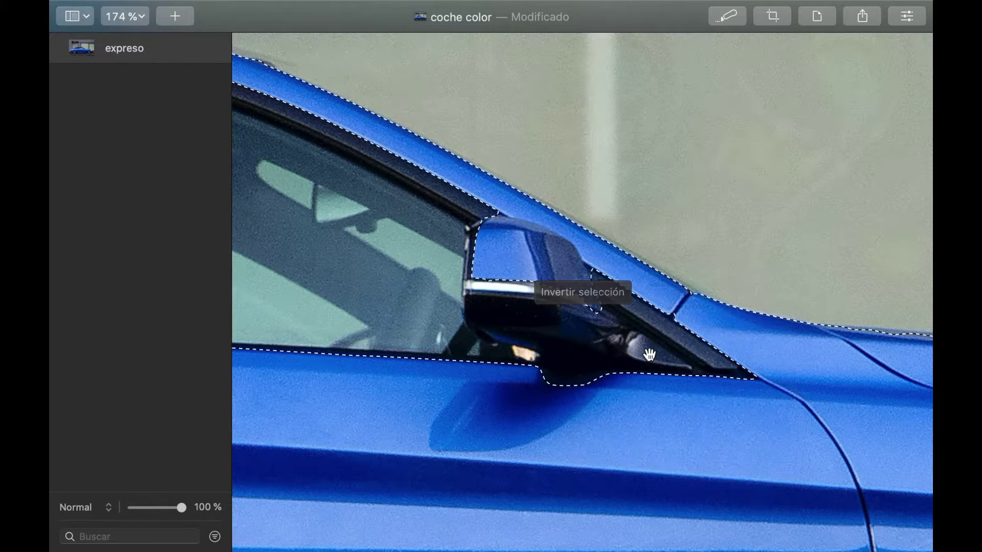
# Invert the selection and brush over the rest of the narrow dark opening in the front bumper to exclude it from the bodywork.
pyautogui.scroll(-6, 650, 354)
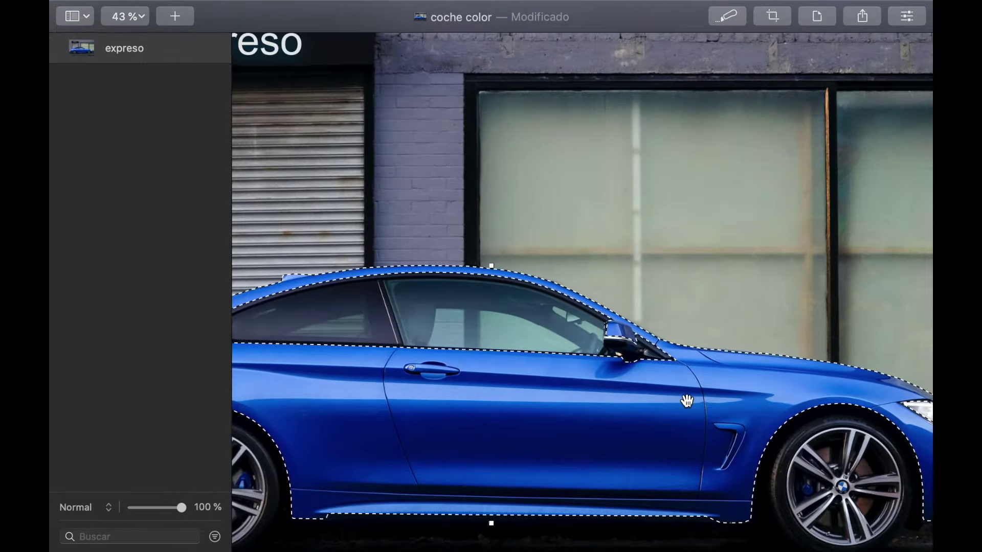
pyautogui.hscroll(4, 686, 400)
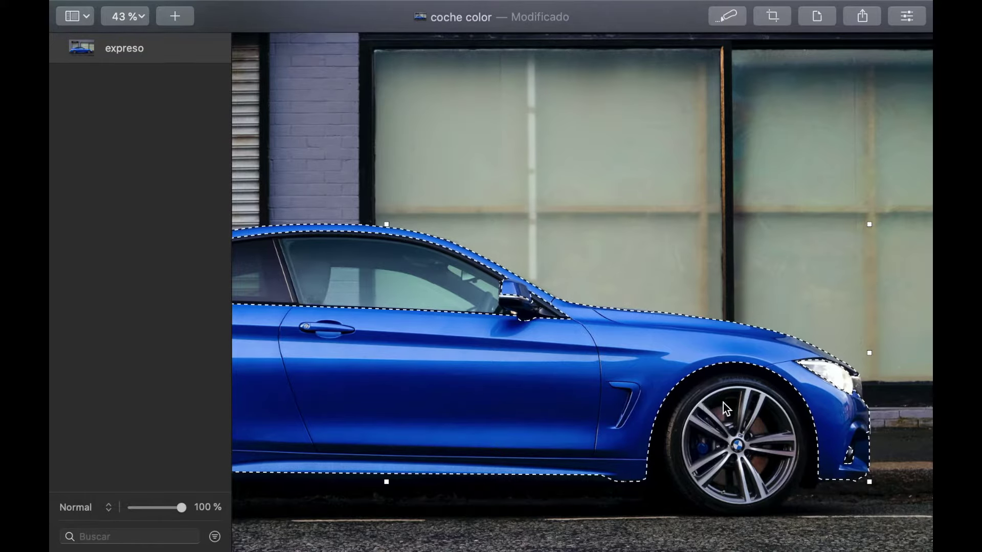
pyautogui.scroll(5, 873, 447)
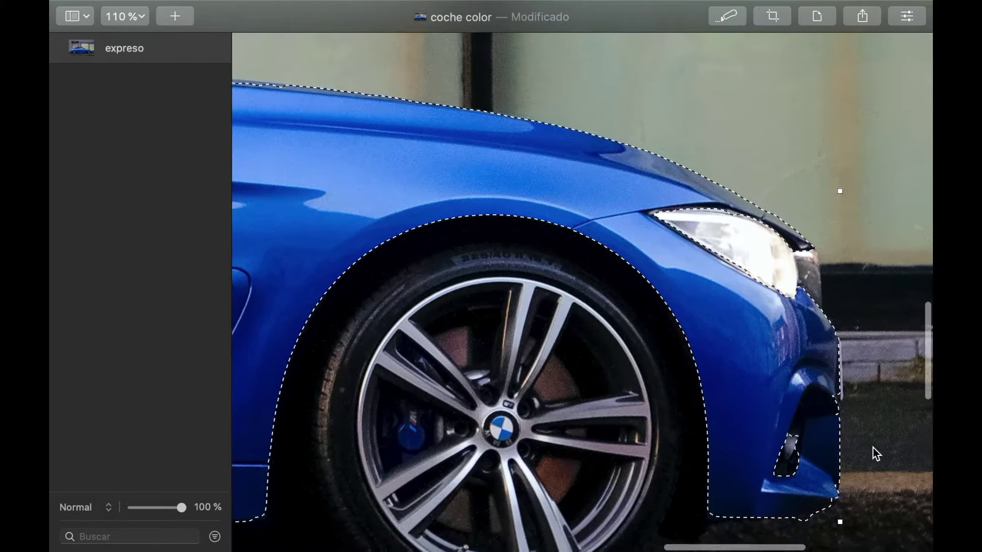
pyautogui.scroll(-3, 873, 448)
pyautogui.hscroll(4, 684, 351)
pyautogui.moveTo(650, 352); pyautogui.dragTo(665, 328)
pyautogui.scroll(4, 642, 364)
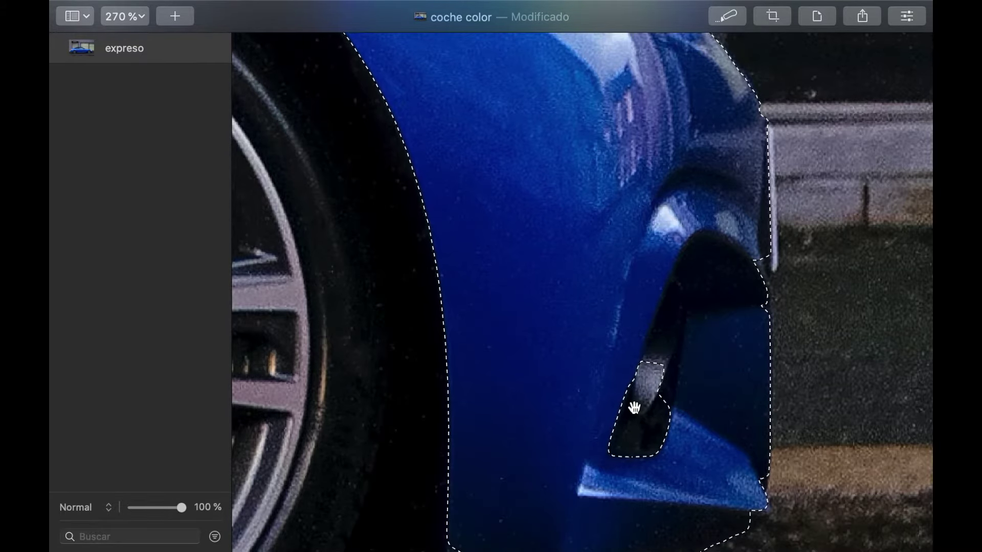
pyautogui.rightClick(697, 323)
pyautogui.click(746, 373)
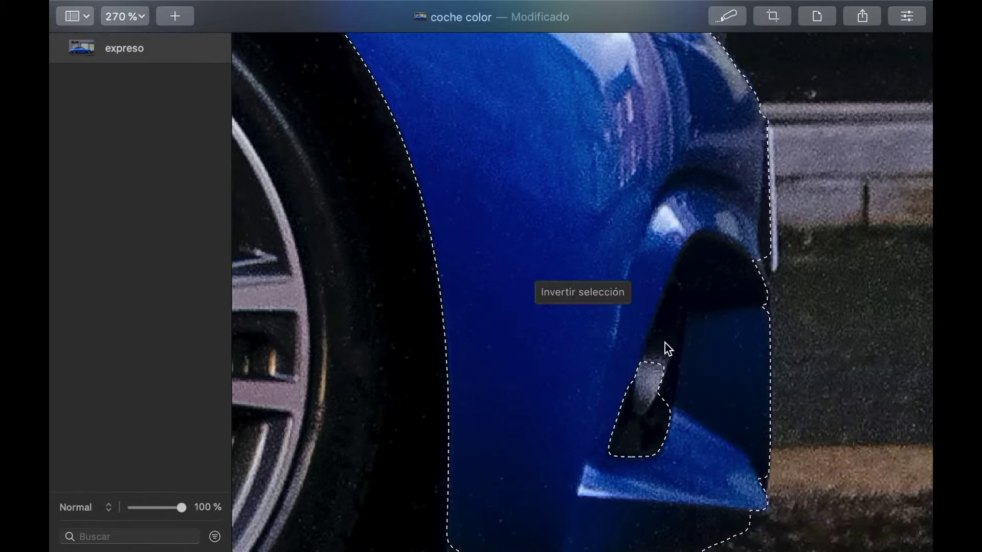
pyautogui.moveTo(661, 352); pyautogui.dragTo(661, 339)
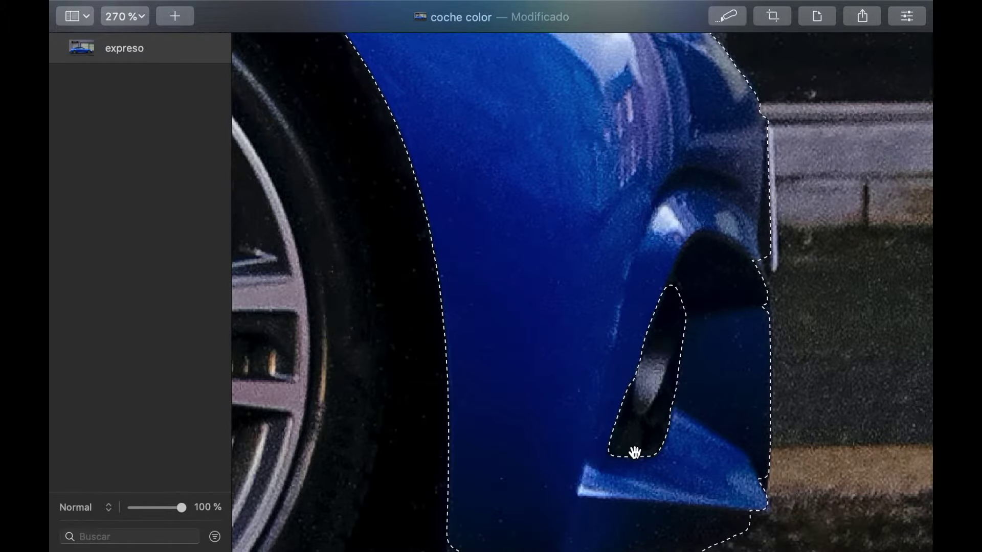
# Invert the selection back to the bodywork and fill the small gap at the rear side window's lower corner.
pyautogui.scroll(-10, 660, 434)
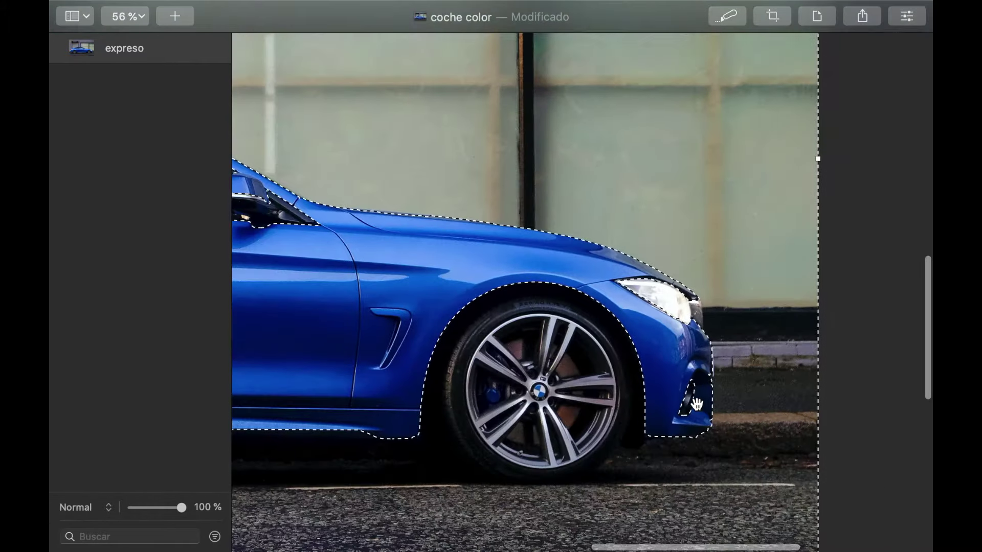
pyautogui.hscroll(-5, 471, 327)
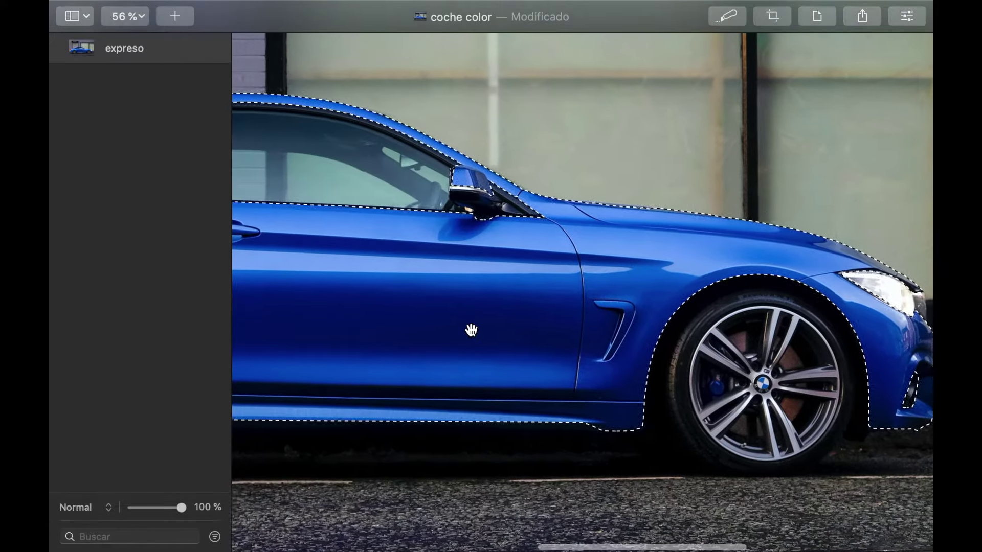
pyautogui.hscroll(-10, 471, 329)
pyautogui.scroll(-5, 470, 330)
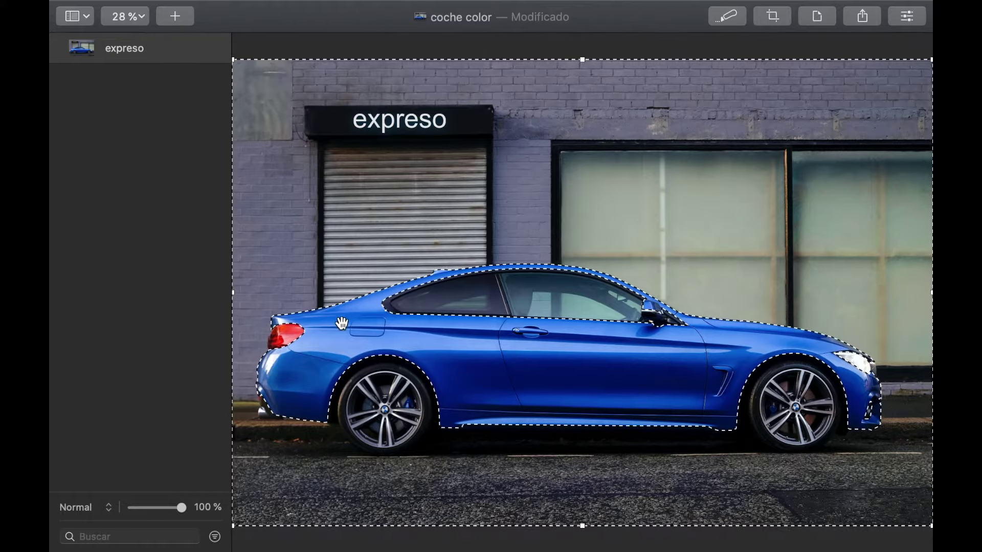
pyautogui.scroll(5, 369, 335)
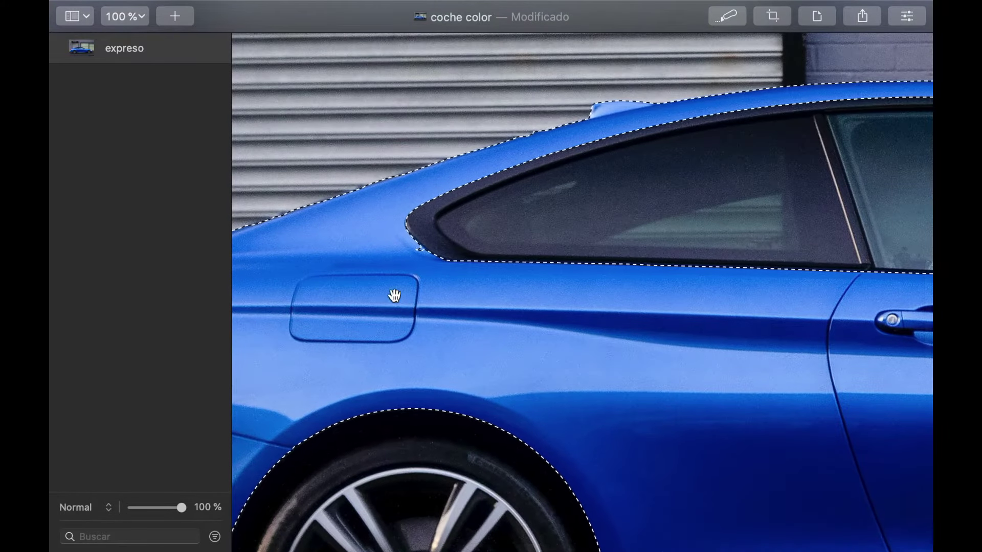
pyautogui.rightClick(400, 276)
pyautogui.click(423, 324)
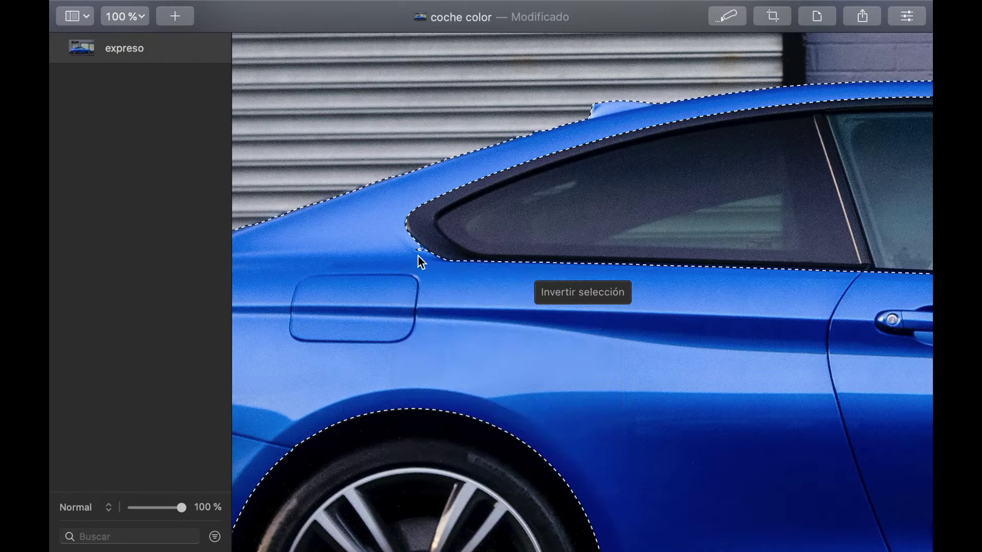
pyautogui.moveTo(419, 256); pyautogui.dragTo(417, 252)
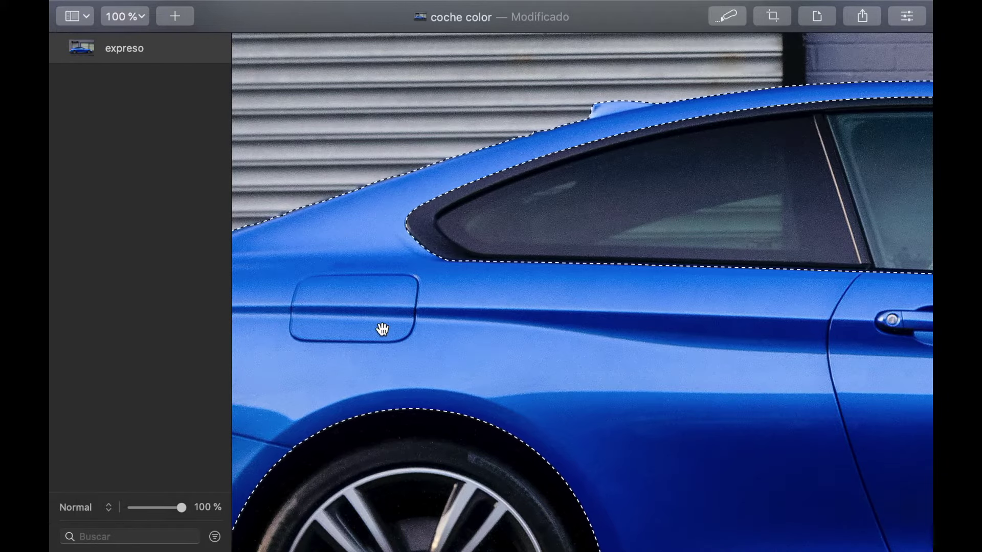
# Copy the selected blue bodywork and paste it as a separate layer above the photo.
pyautogui.scroll(-3, 381, 327)
pyautogui.scroll(-3, 382, 329)
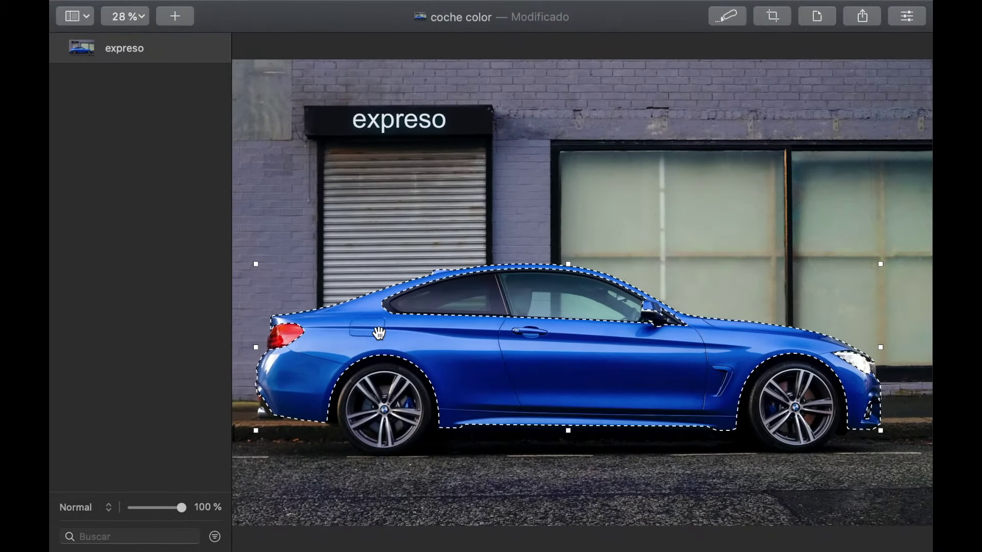
pyautogui.scroll(-2, 379, 334)
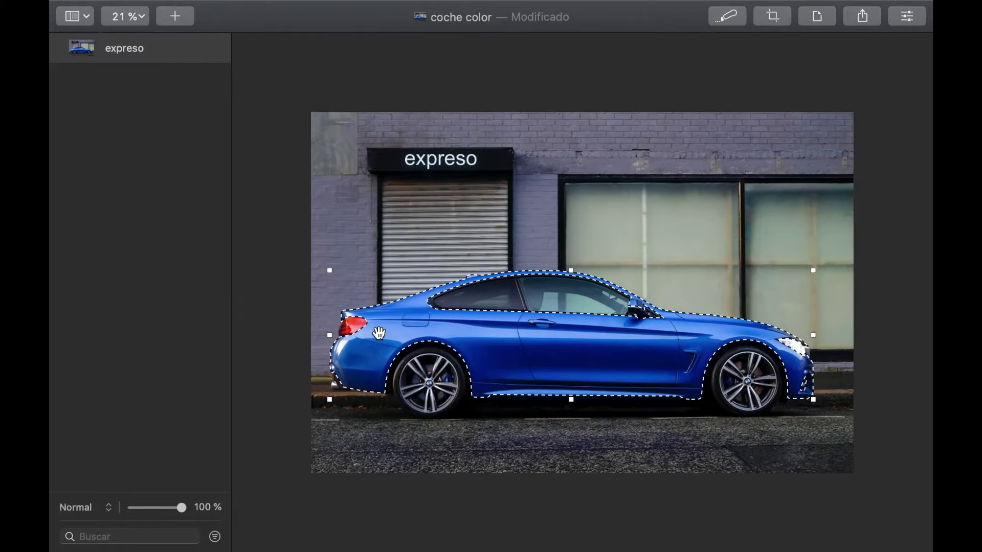
pyautogui.scroll(3, 378, 334)
pyautogui.scroll(-2, 379, 334)
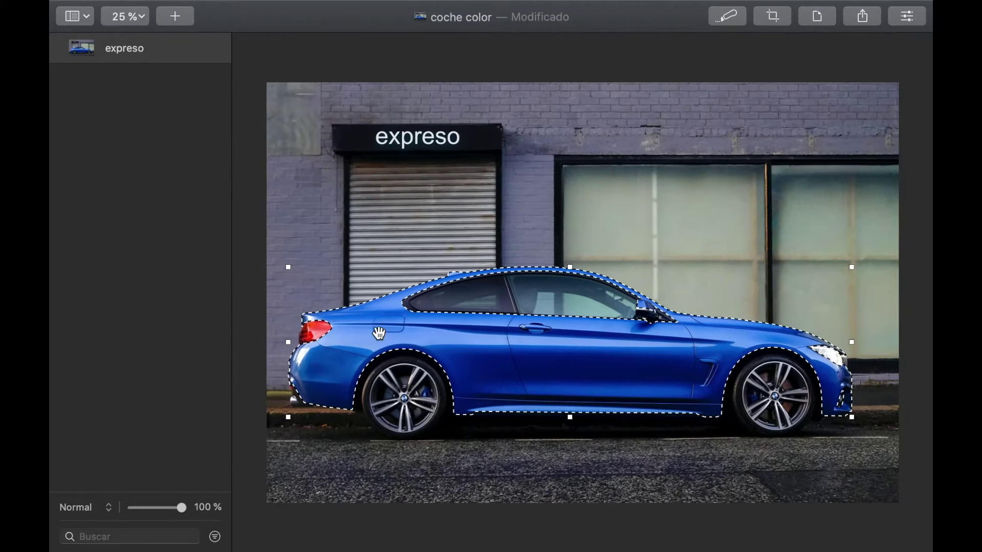
pyautogui.rightClick(516, 347)
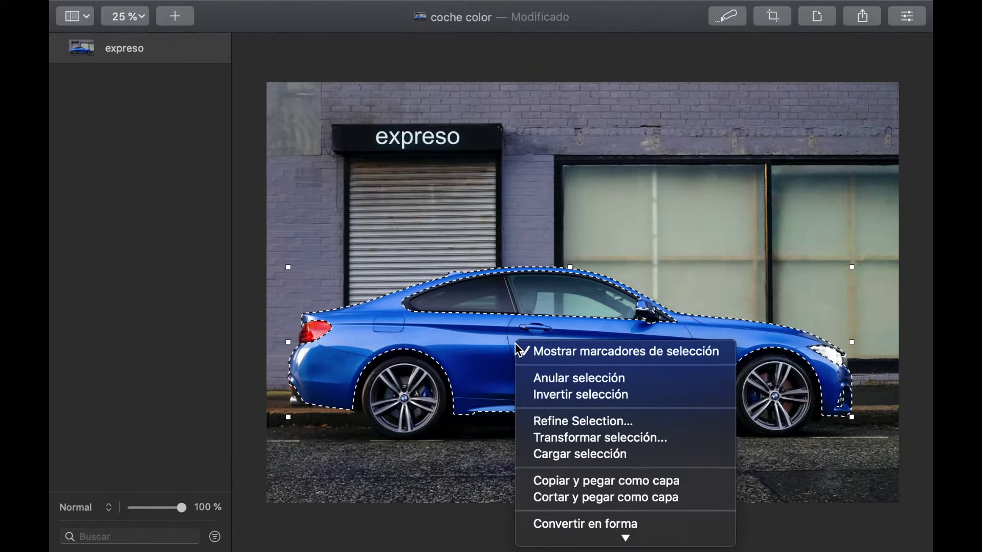
pyautogui.click(566, 476)
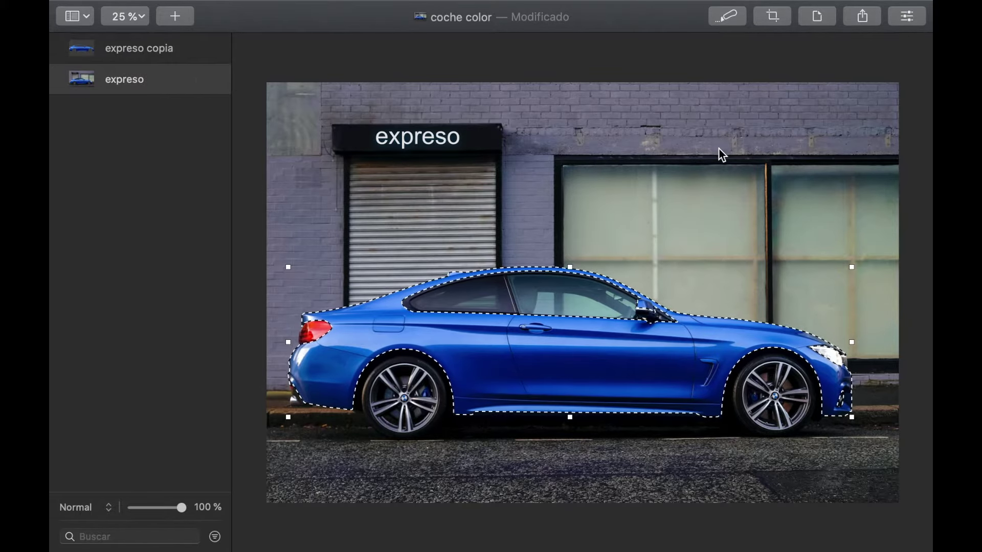
# Switch to the rectangular selection tool and deselect the bodywork.
pyautogui.click(907, 16)
pyautogui.click(914, 135)
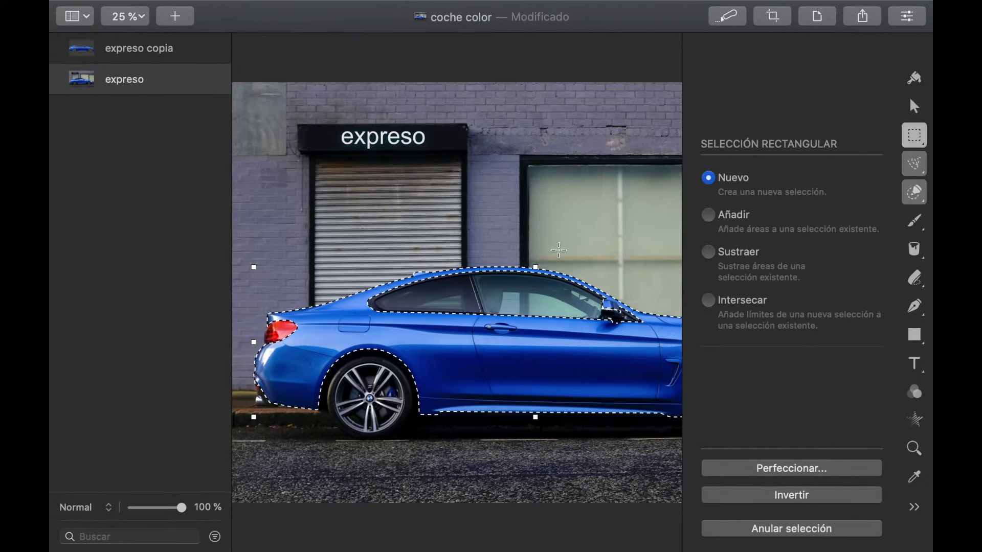
pyautogui.rightClick(534, 297)
pyautogui.click(558, 327)
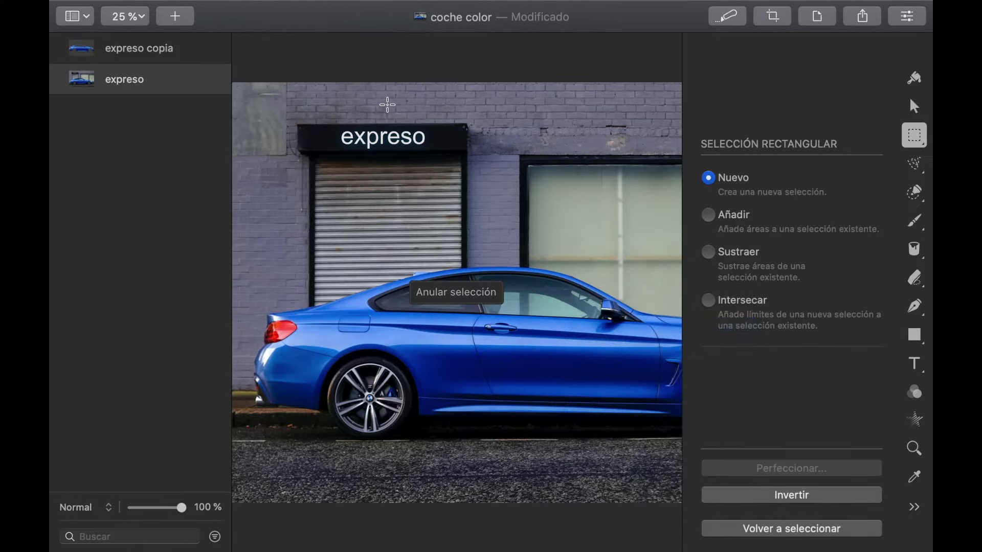
# Hide the original expreso layer to isolate the copied bodywork, toggling its visibility to compare it with the full photo.
pyautogui.click(216, 80)
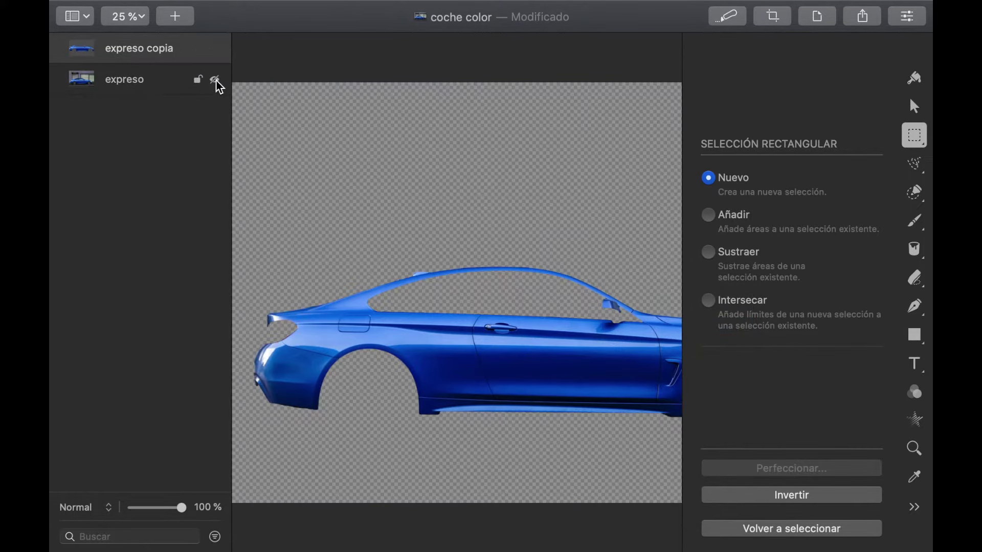
pyautogui.press('super+0')
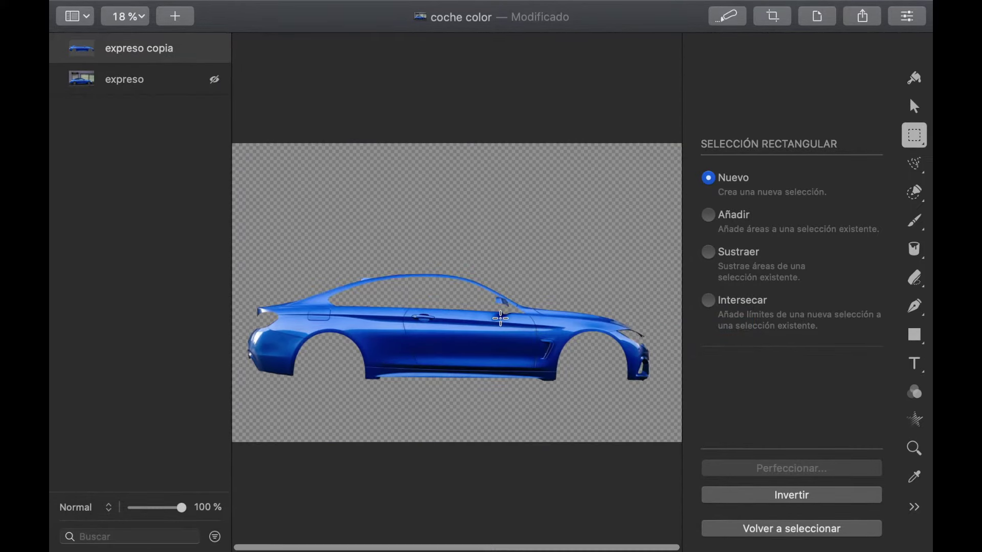
pyautogui.click(215, 81)
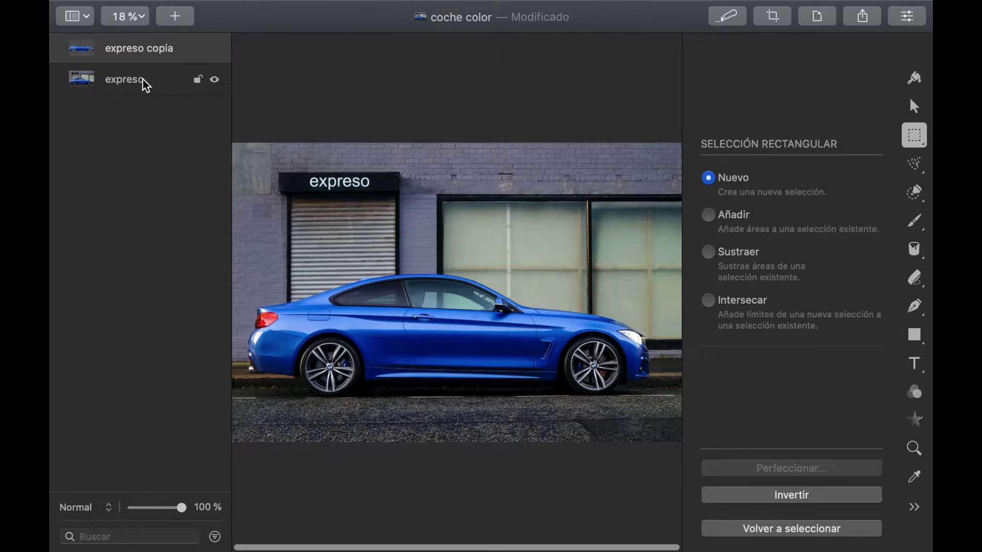
pyautogui.click(215, 80)
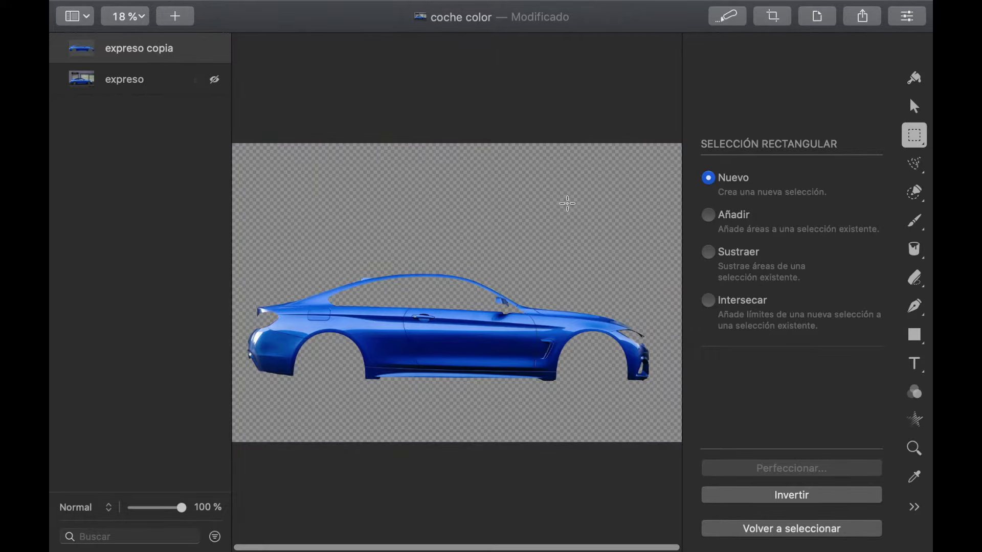
# Add a Cambio color adjustment to the expreso copia bodywork layer.
pyautogui.click(915, 393)
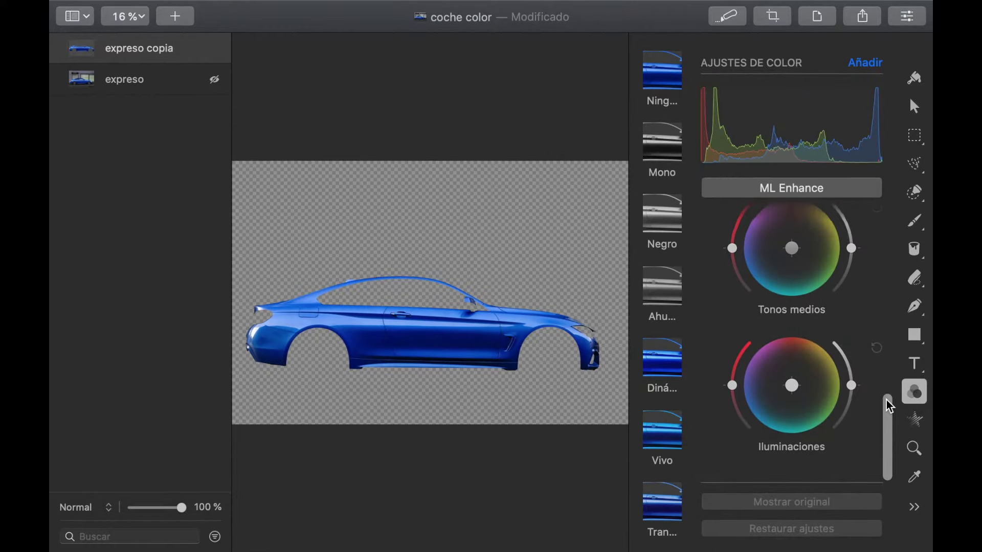
pyautogui.click(863, 63)
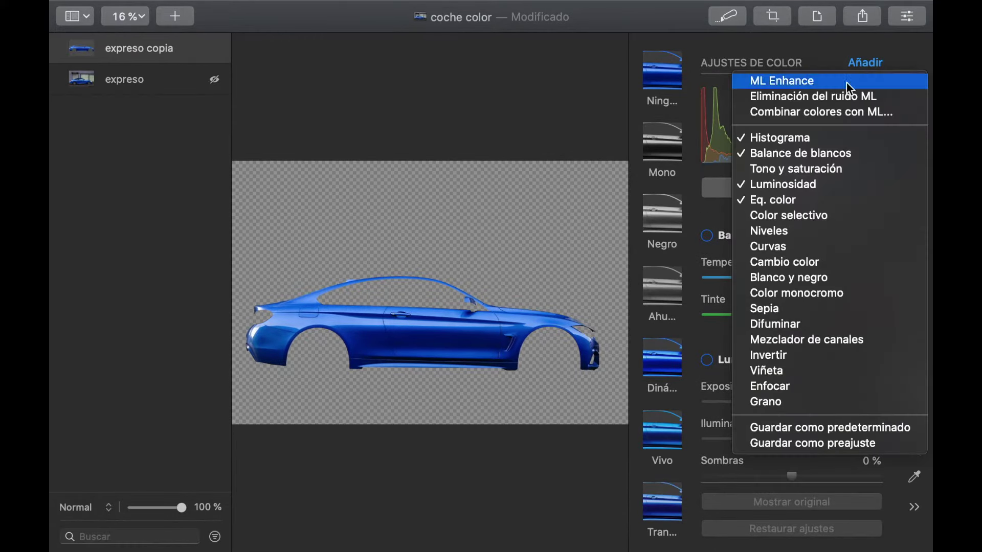
pyautogui.click(789, 268)
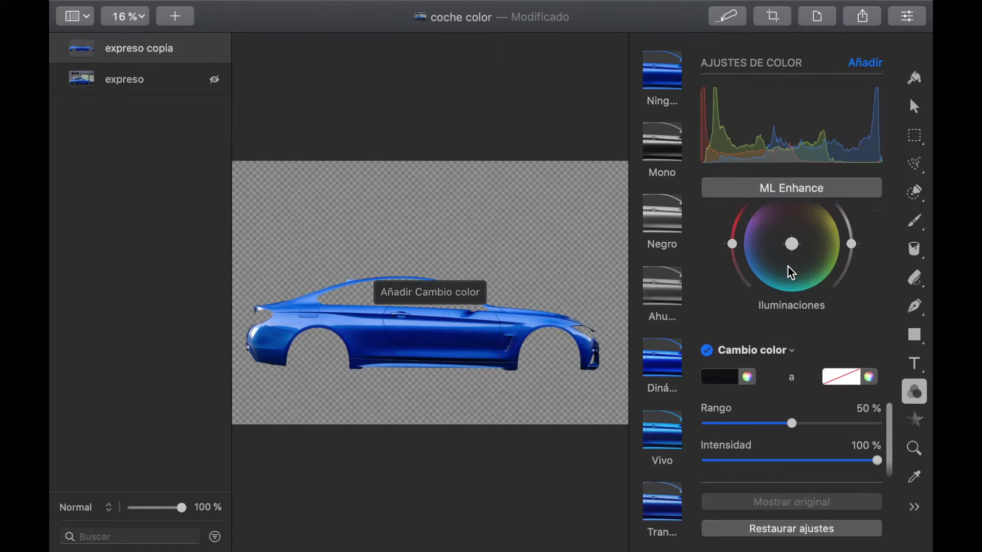
# Sample the source colour for the Cambio color adjustment from the car's blue bodywork with the eyedropper.
pyautogui.click(731, 379)
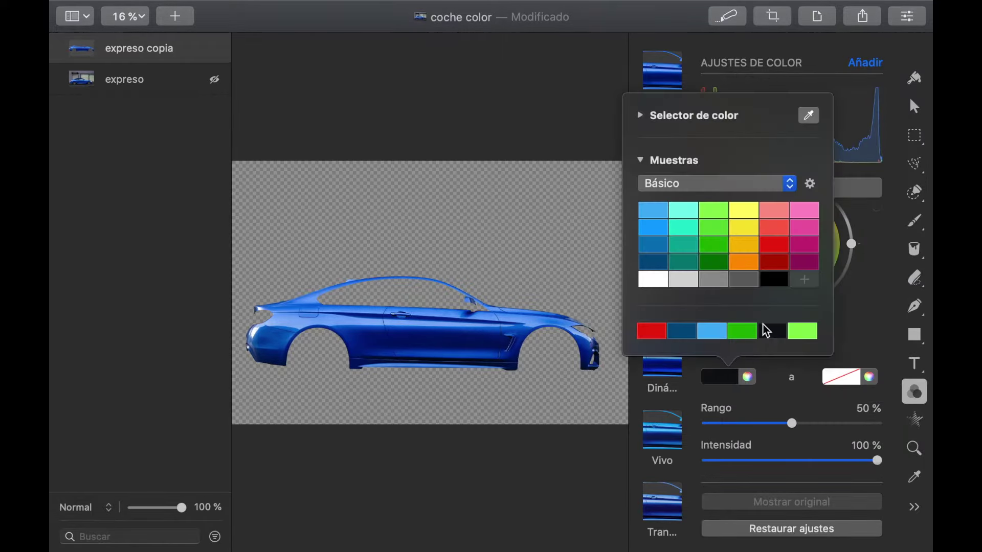
pyautogui.click(808, 109)
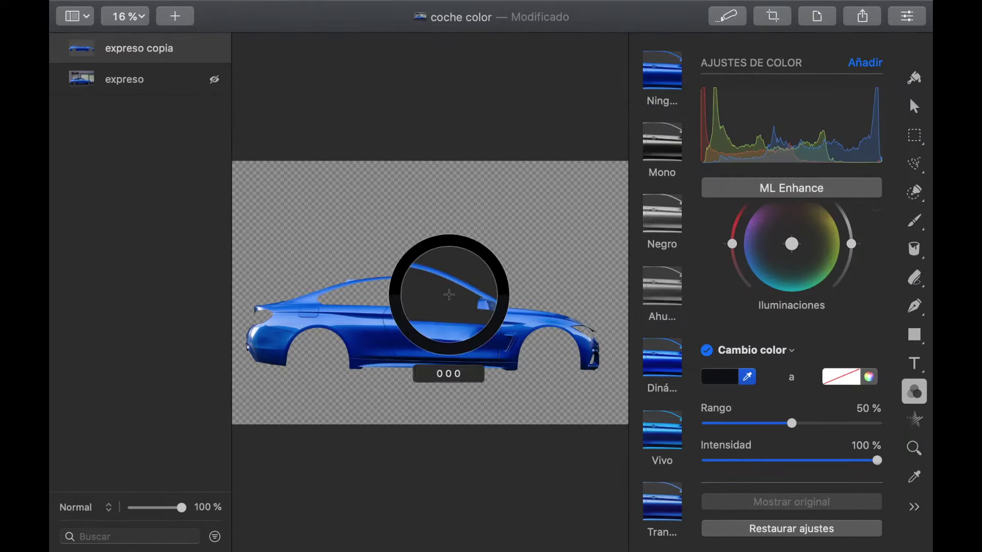